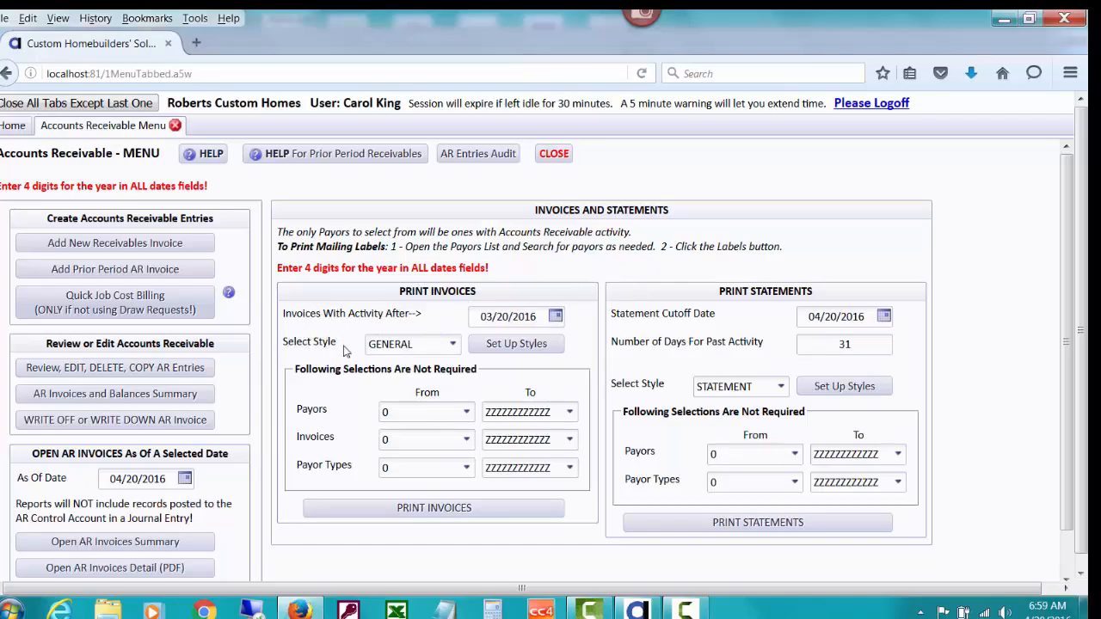
# Step: Check the available invoice styles and view the title and body text set up for the GENERAL style
pyautogui.click(451, 345)
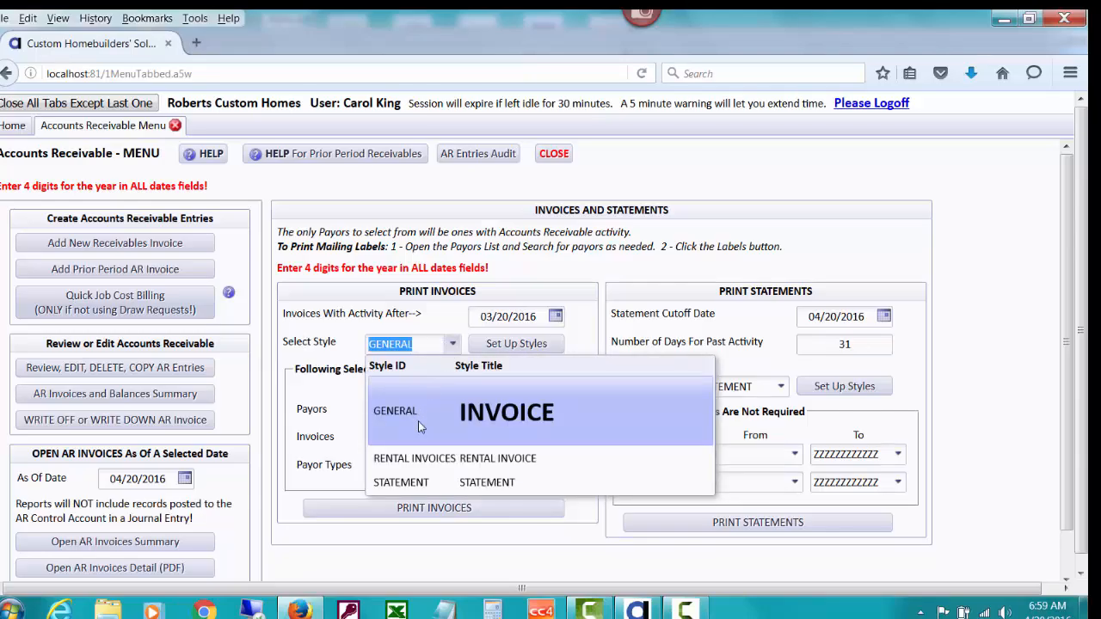
pyautogui.click(400, 343)
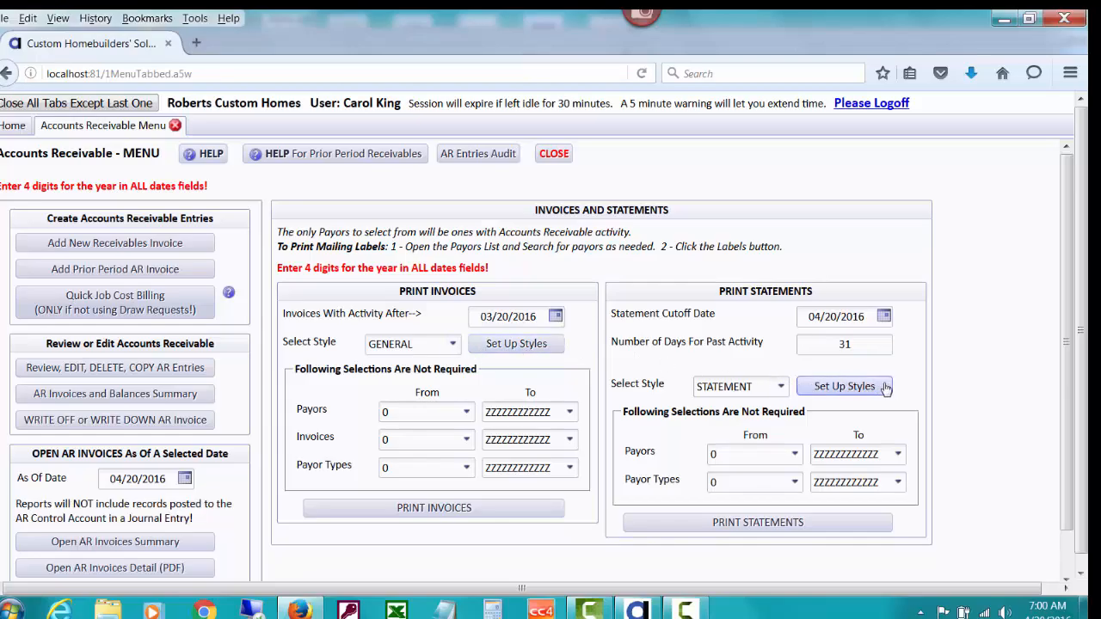
pyautogui.click(550, 346)
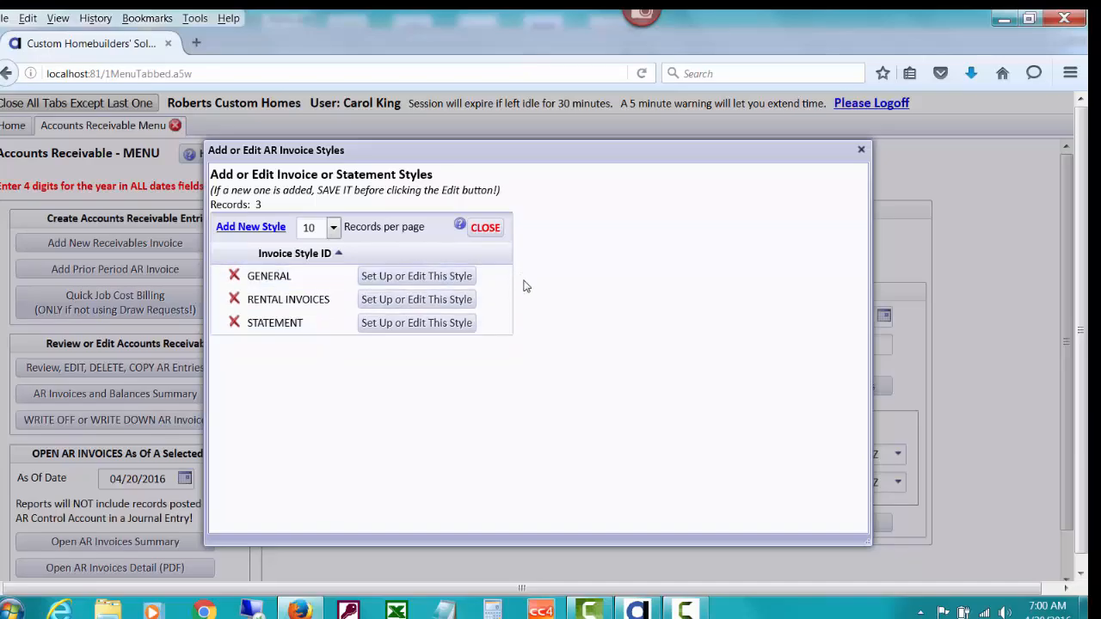
pyautogui.click(398, 276)
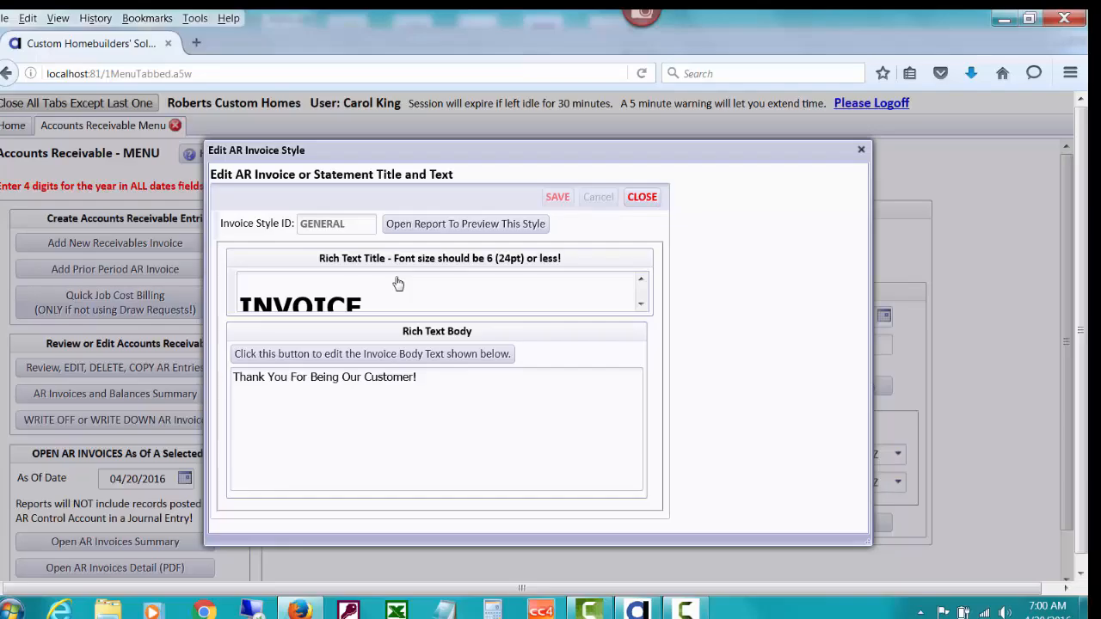
pyautogui.moveTo(413, 153); pyautogui.dragTo(484, 172)
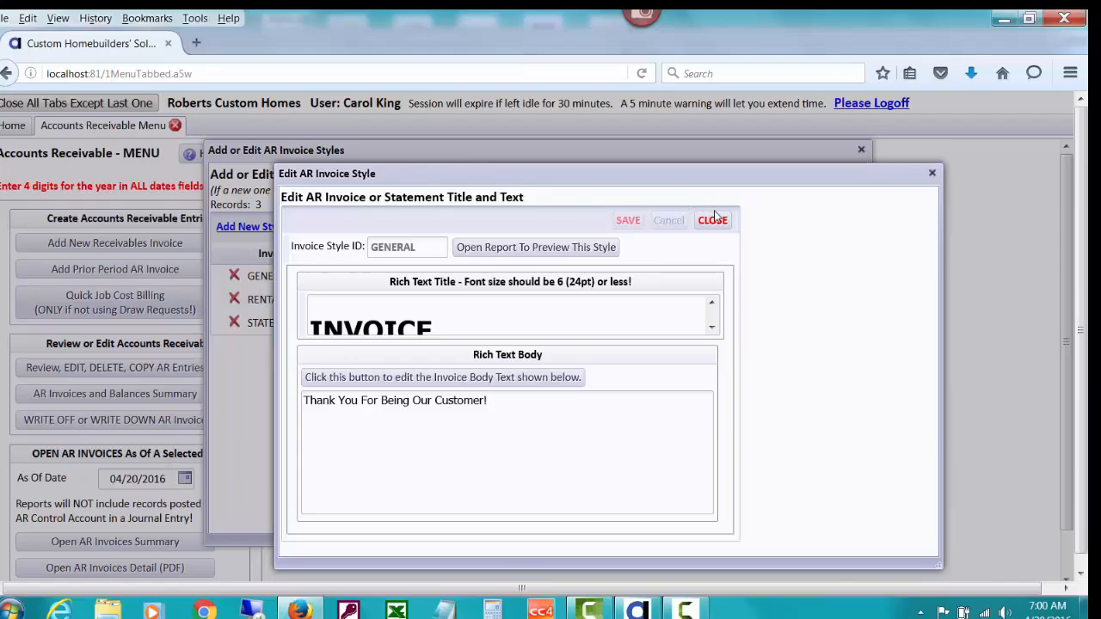
pyautogui.click(712, 220)
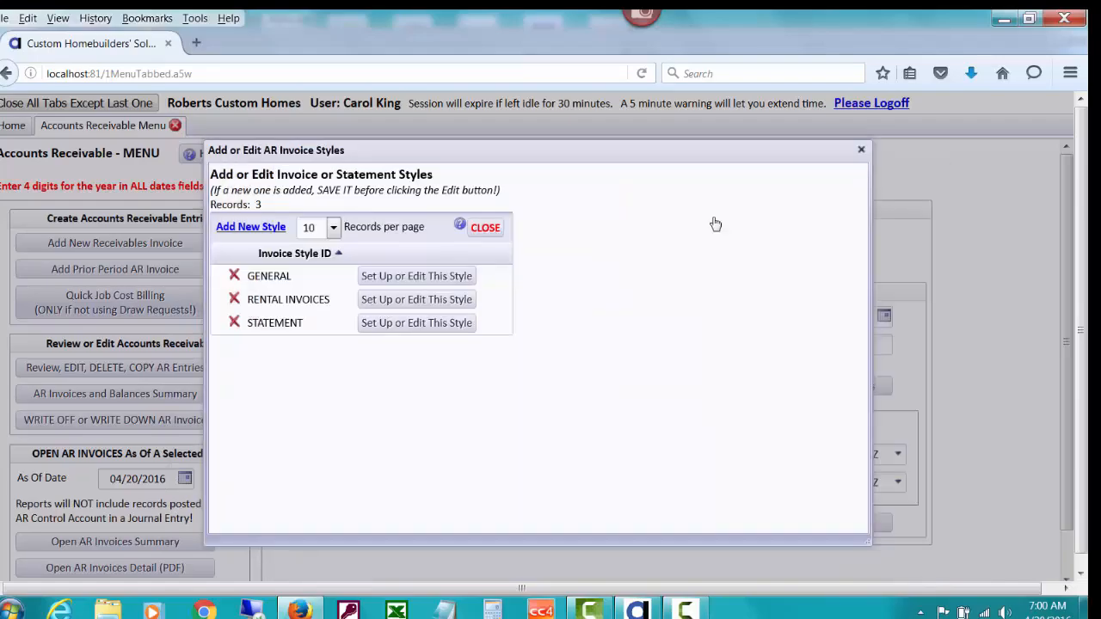
# Step: Start a new blank invoice style record and close the styles list without saving it
pyautogui.click(264, 234)
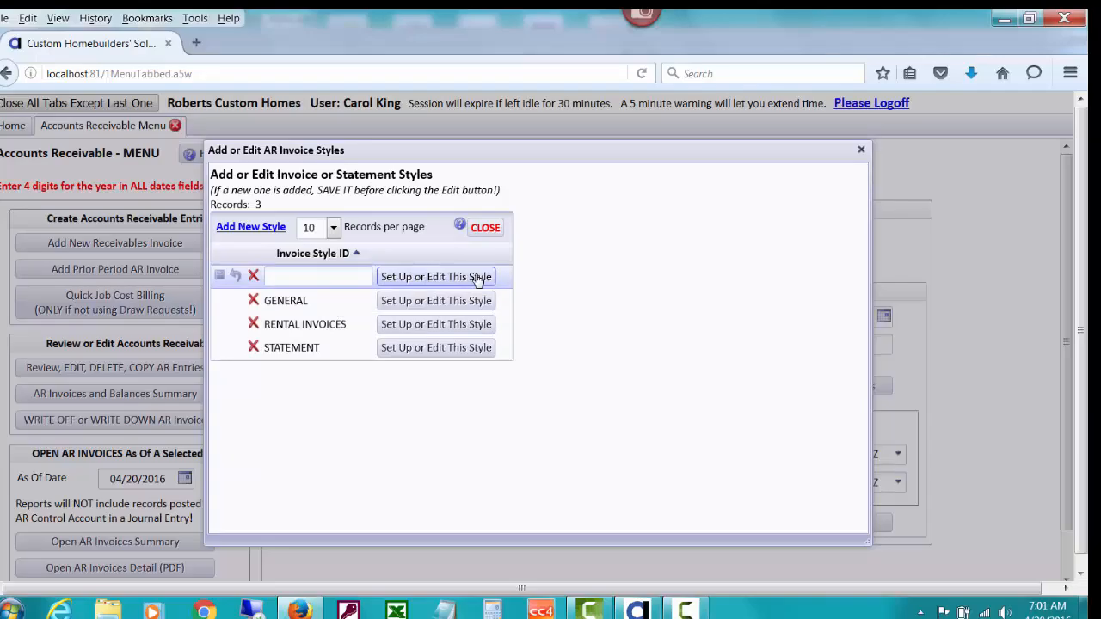
pyautogui.click(485, 229)
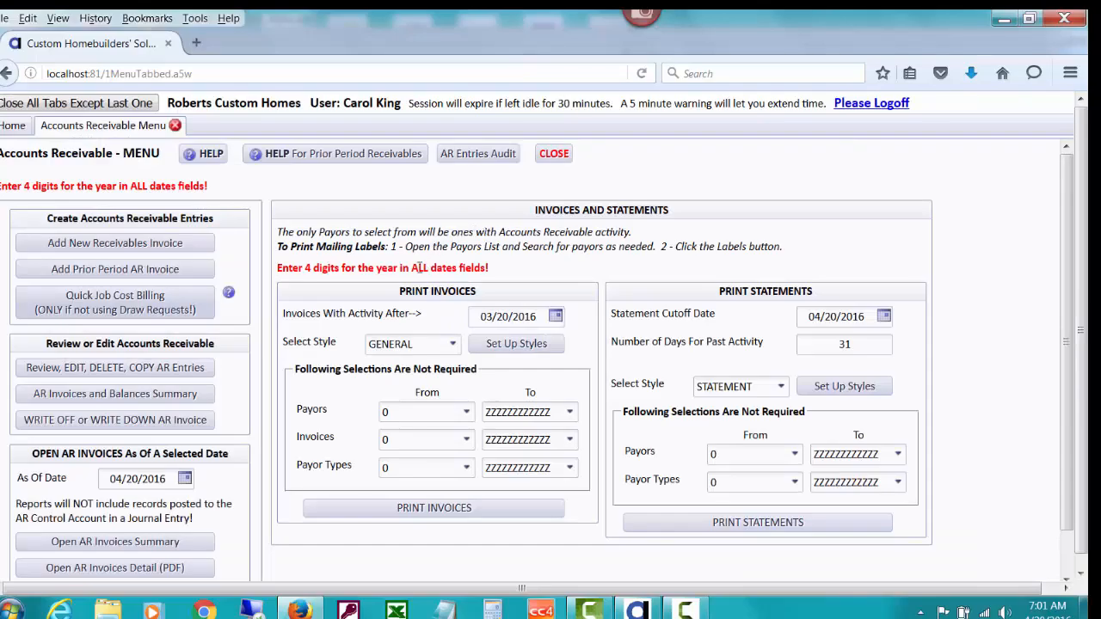
# Step: Open the GENERAL invoice style's rich text title for editing and delete all of its HTML source code
pyautogui.click(508, 345)
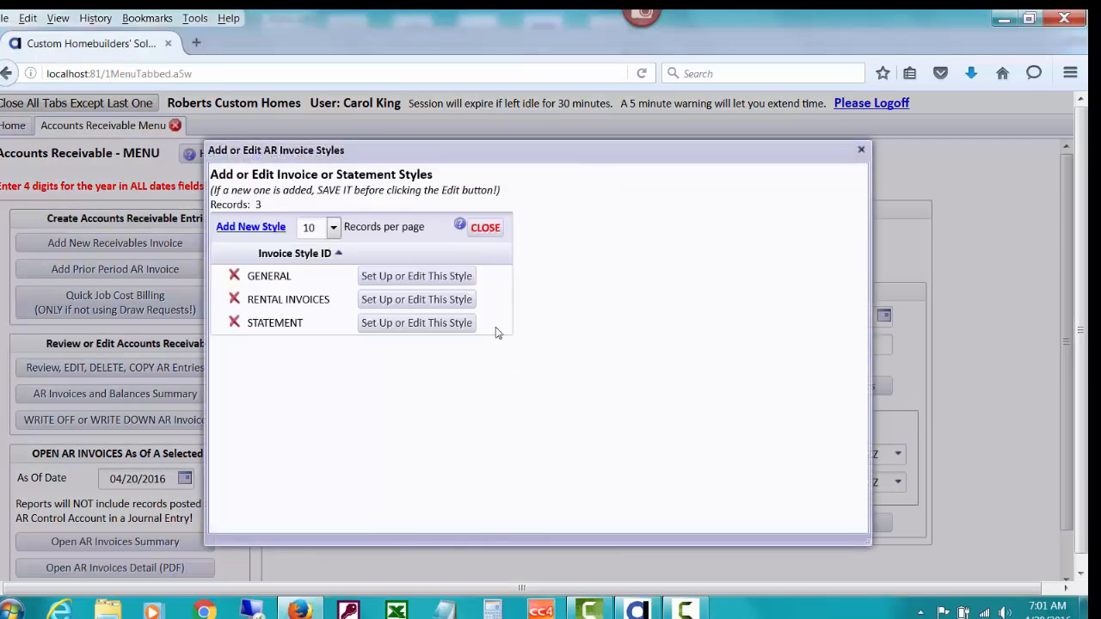
pyautogui.click(454, 277)
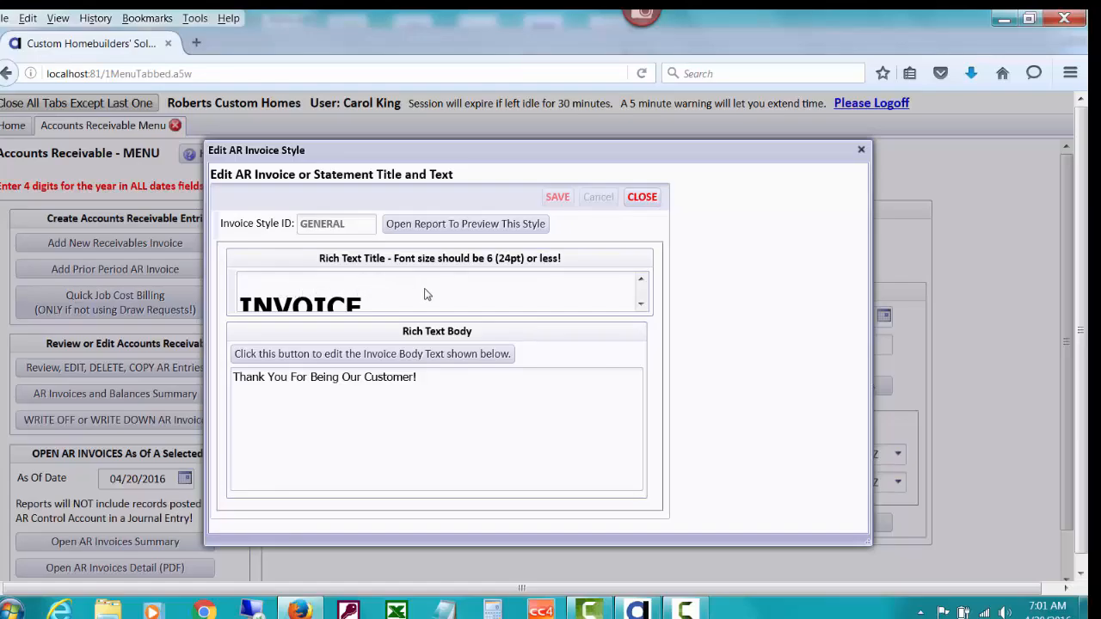
pyautogui.click(496, 294)
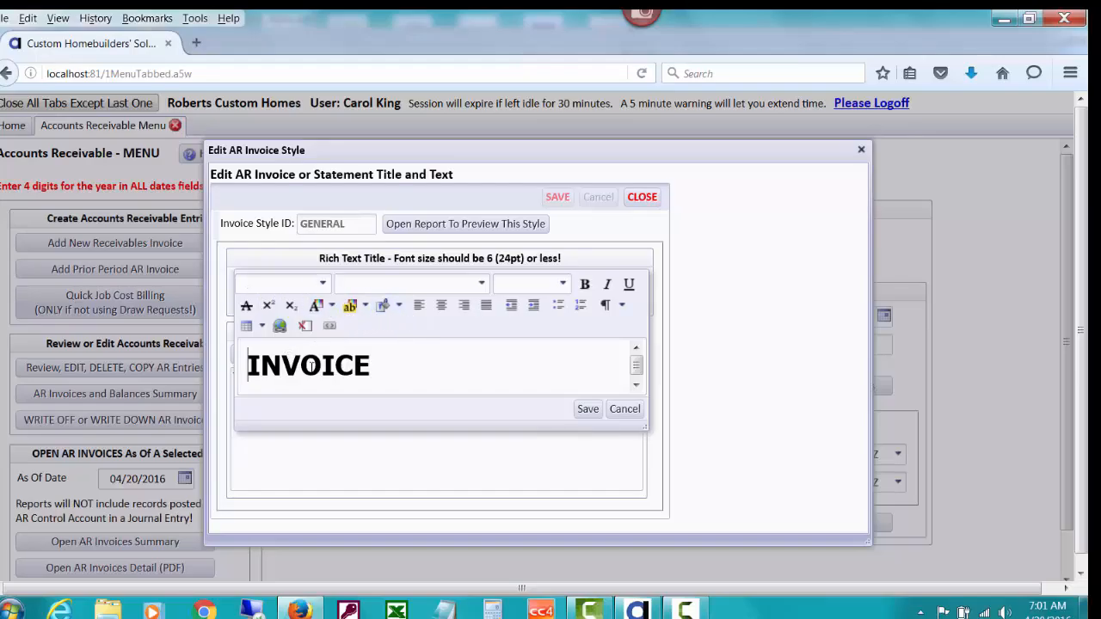
pyautogui.click(563, 284)
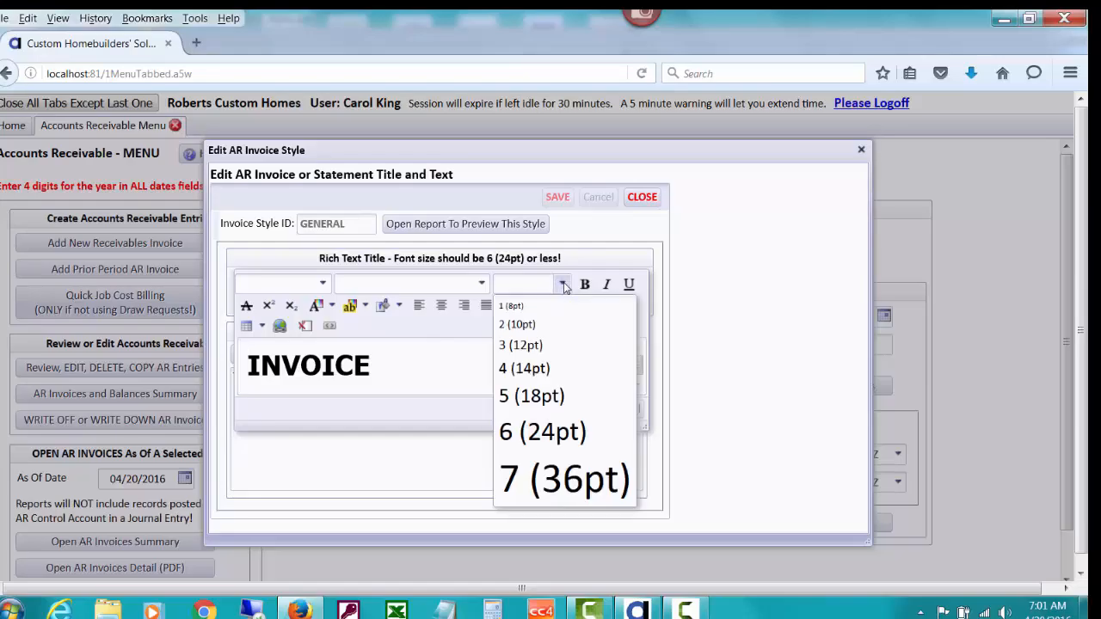
pyautogui.click(323, 285)
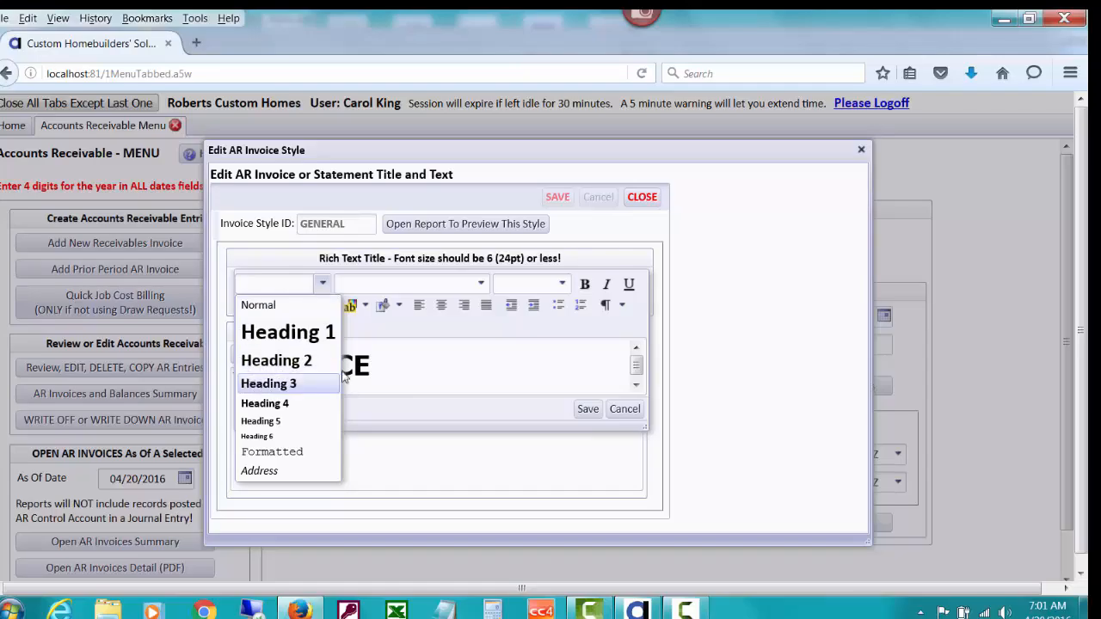
pyautogui.click(617, 238)
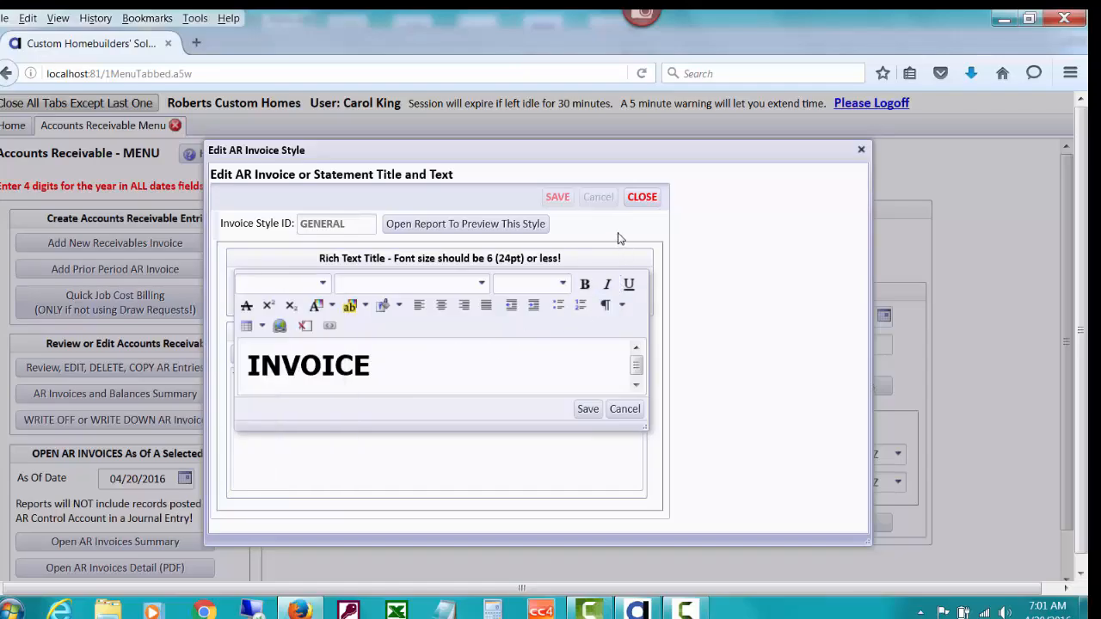
pyautogui.click(330, 327)
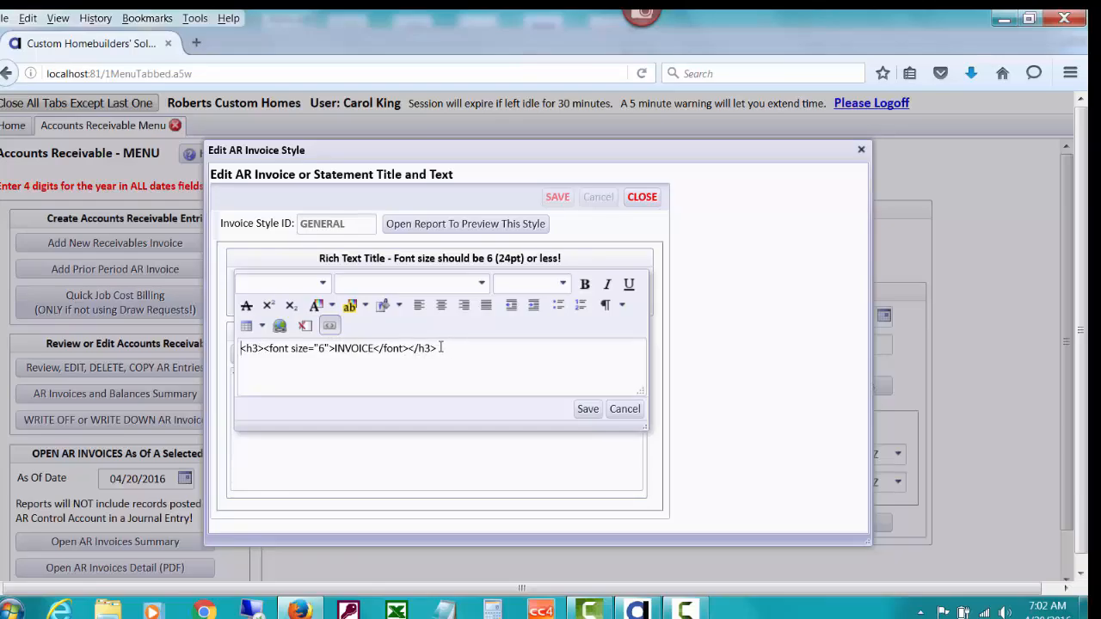
pyautogui.moveTo(437, 348); pyautogui.dragTo(230, 348)
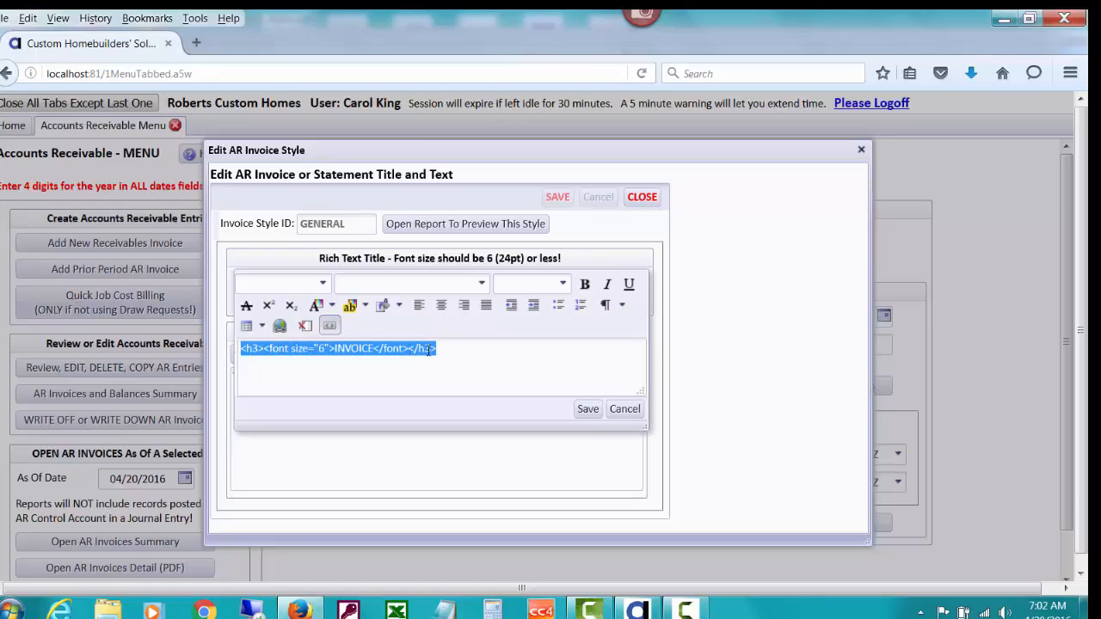
pyautogui.press('Delete')
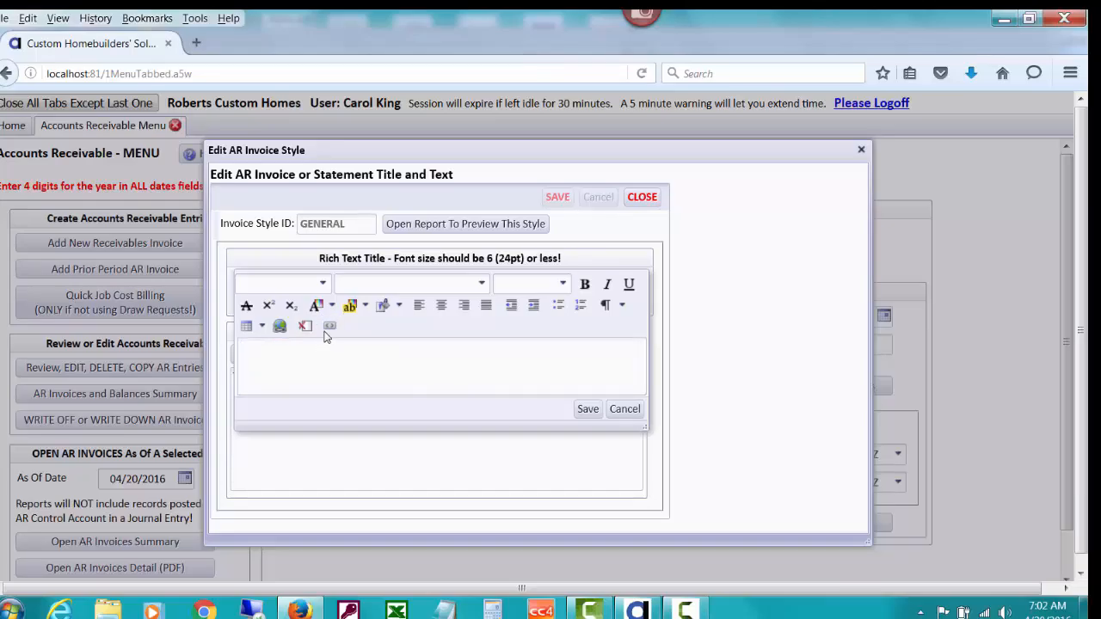
# Step: Enter INVOICE as the GENERAL style's title, set its font size to 6 (24pt), and save the title
pyautogui.click(276, 351)
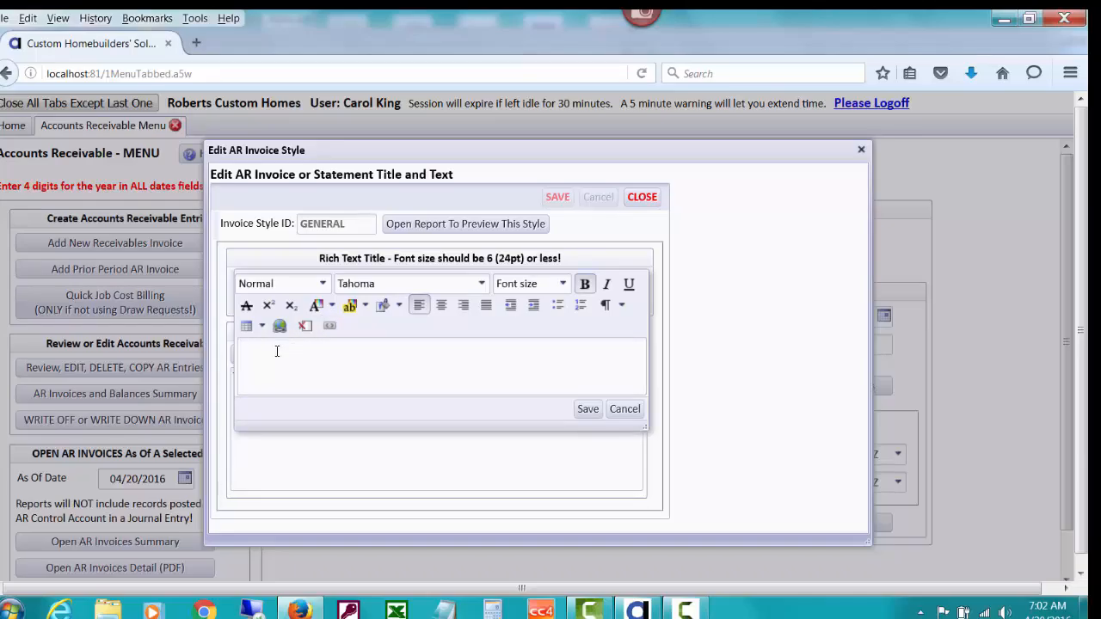
pyautogui.write('INVOICE')
pyautogui.moveTo(312, 356); pyautogui.dragTo(232, 356)
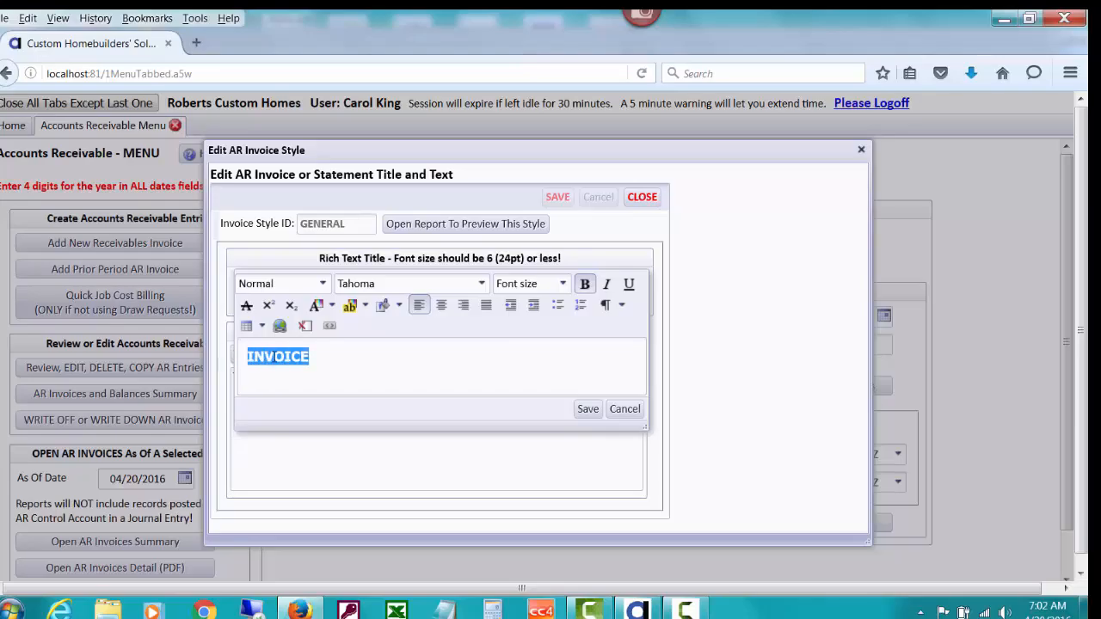
pyautogui.click(563, 285)
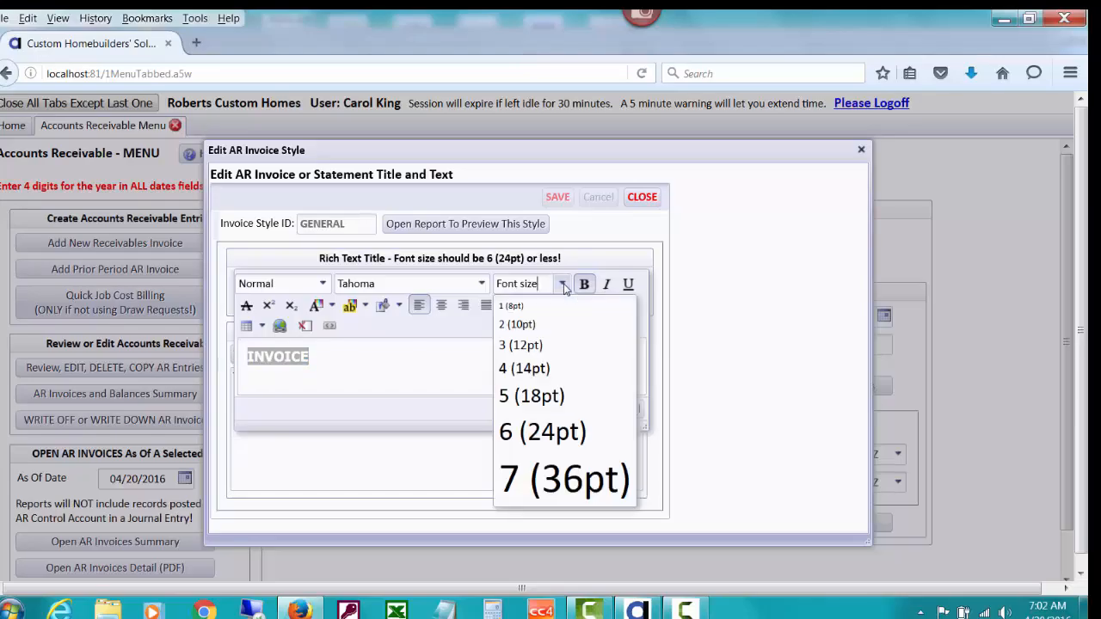
pyautogui.click(541, 432)
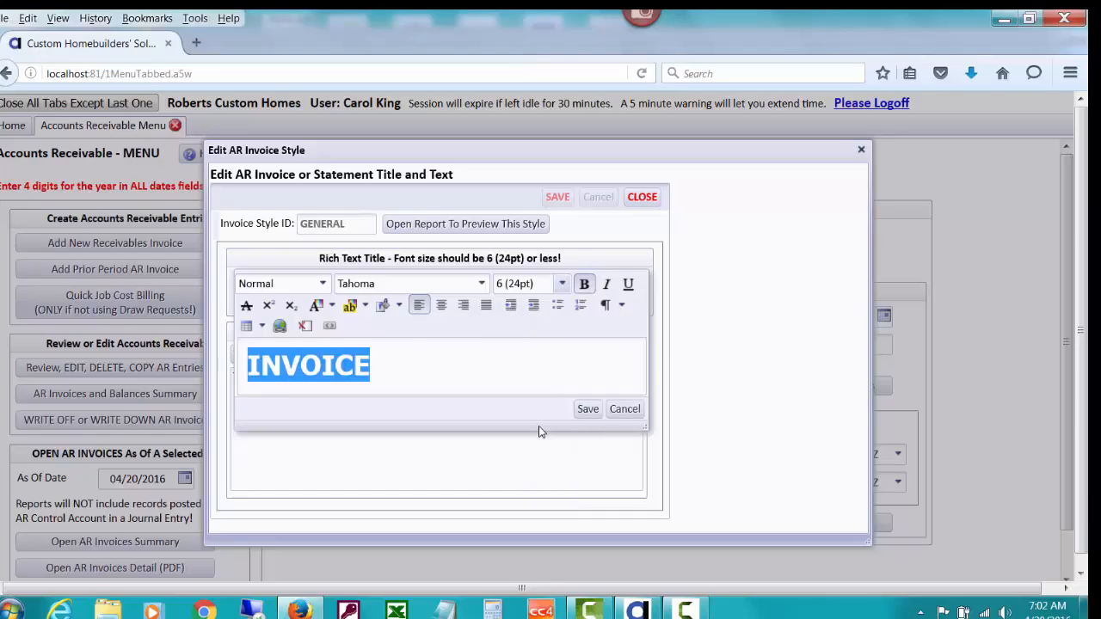
pyautogui.click(584, 409)
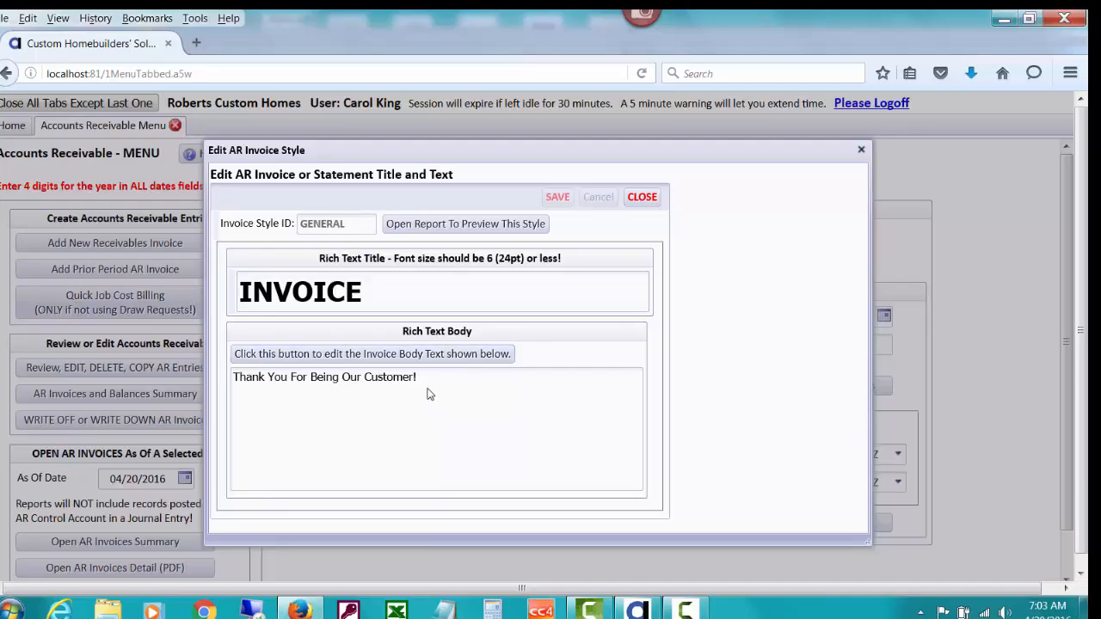
# Step: Open the GENERAL style's invoice body text in its editor, save it and close the text window
pyautogui.click(363, 358)
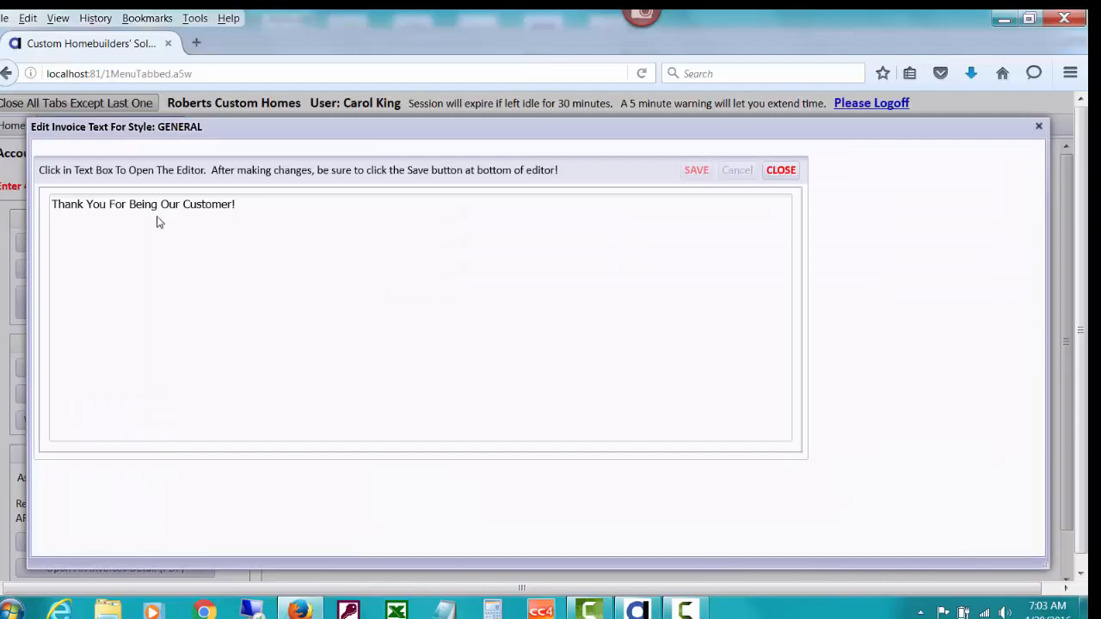
pyautogui.click(368, 241)
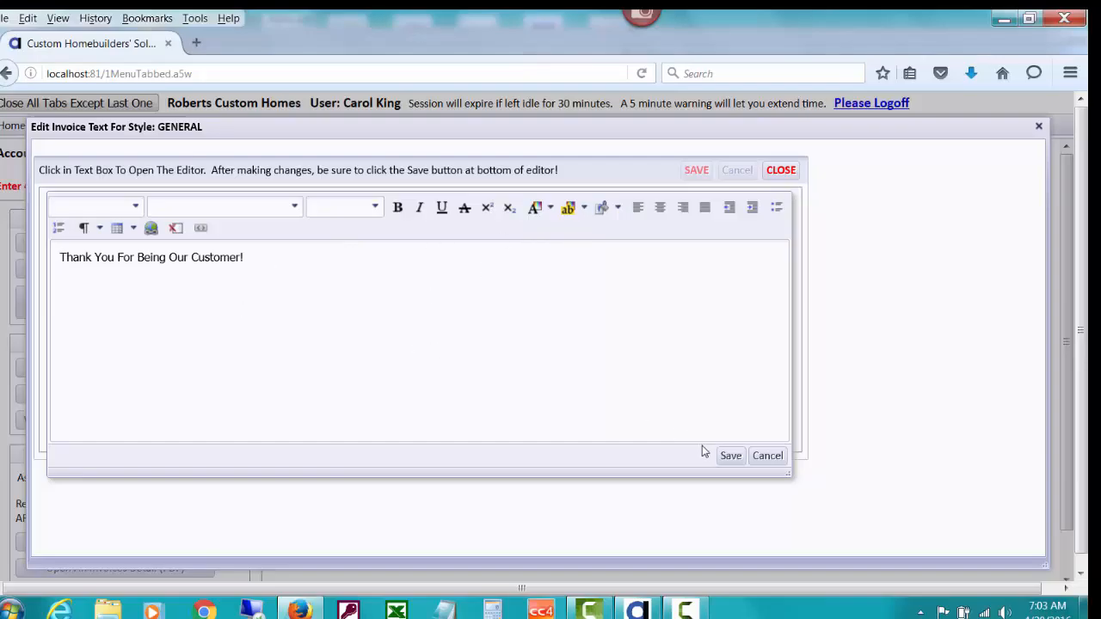
pyautogui.click(730, 456)
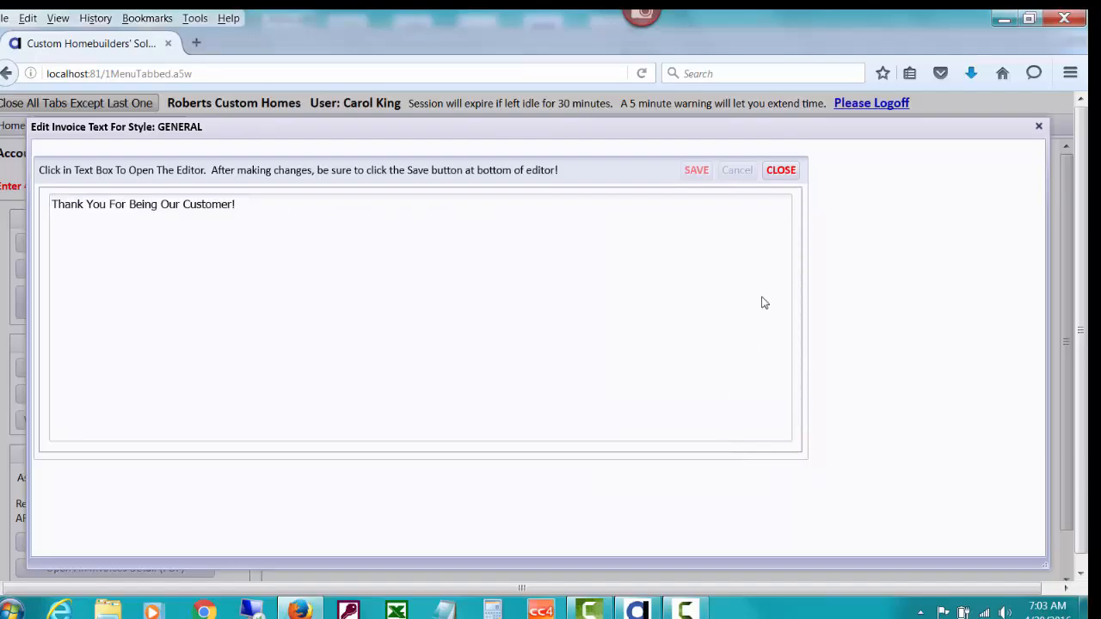
pyautogui.click(781, 170)
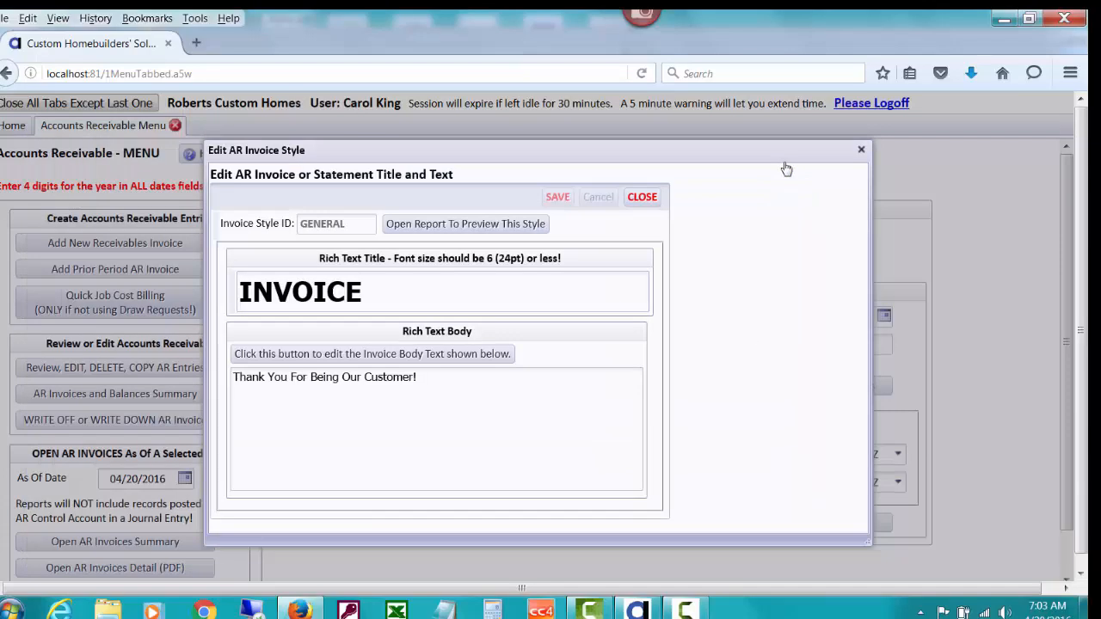
# Step: Preview the GENERAL style as an HTML report and as a PDF in Adobe Acrobat, and close the previews and the style
pyautogui.click(511, 225)
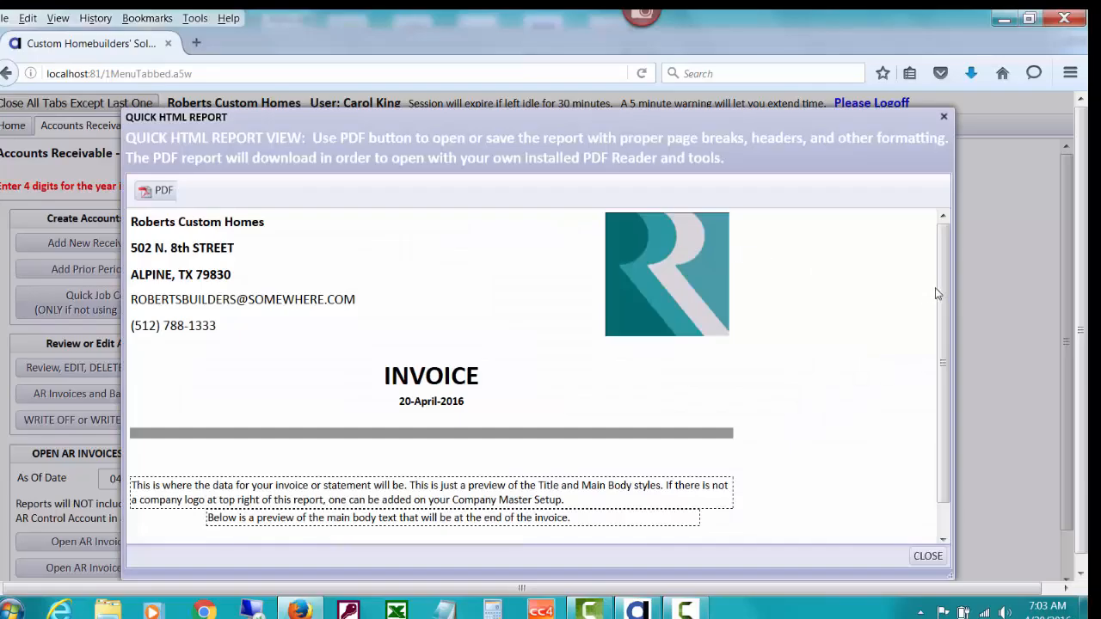
pyautogui.moveTo(945, 297); pyautogui.dragTo(944, 395)
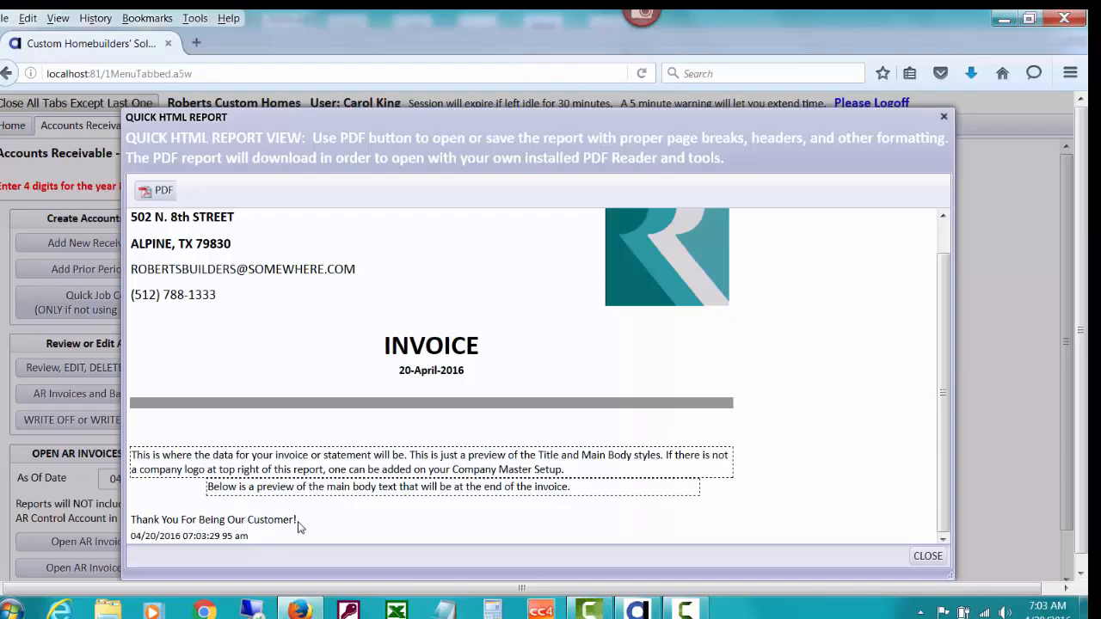
pyautogui.click(162, 191)
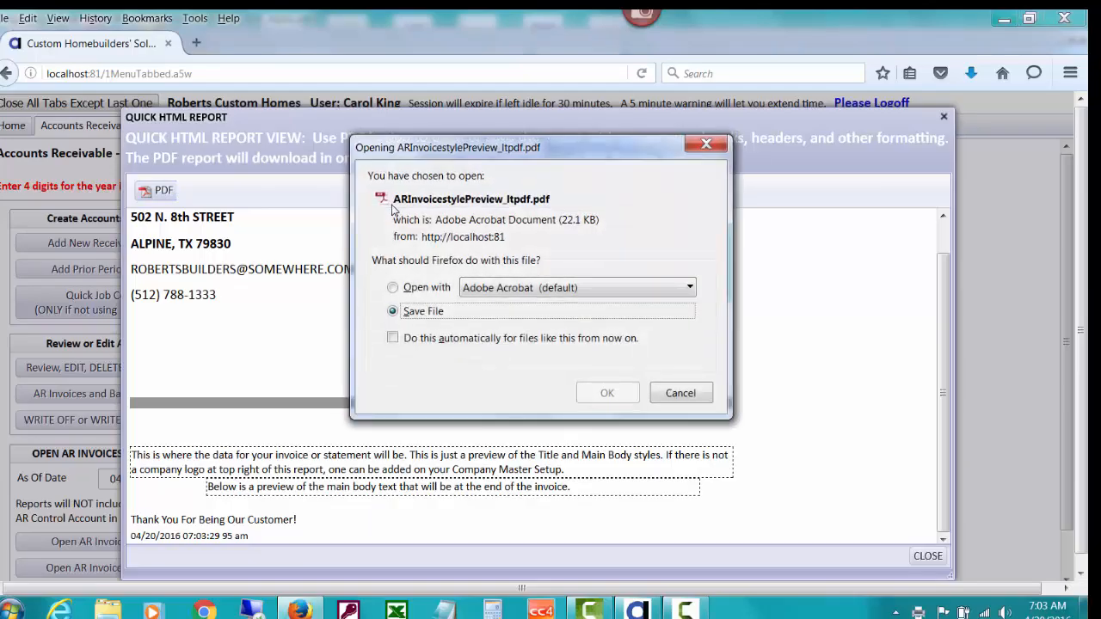
pyautogui.click(409, 287)
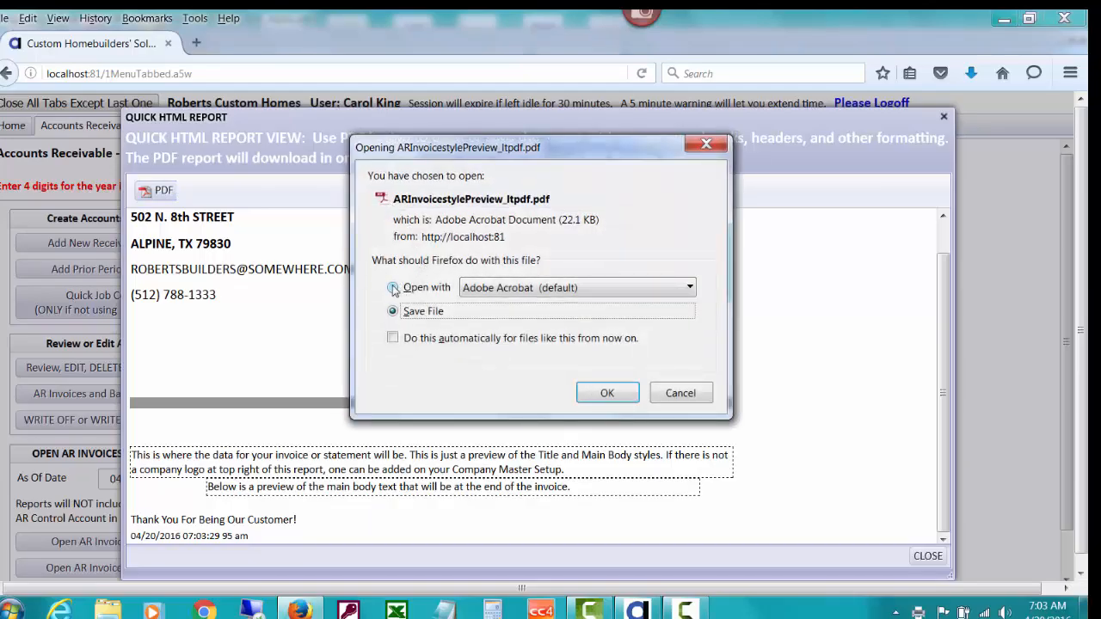
pyautogui.click(600, 395)
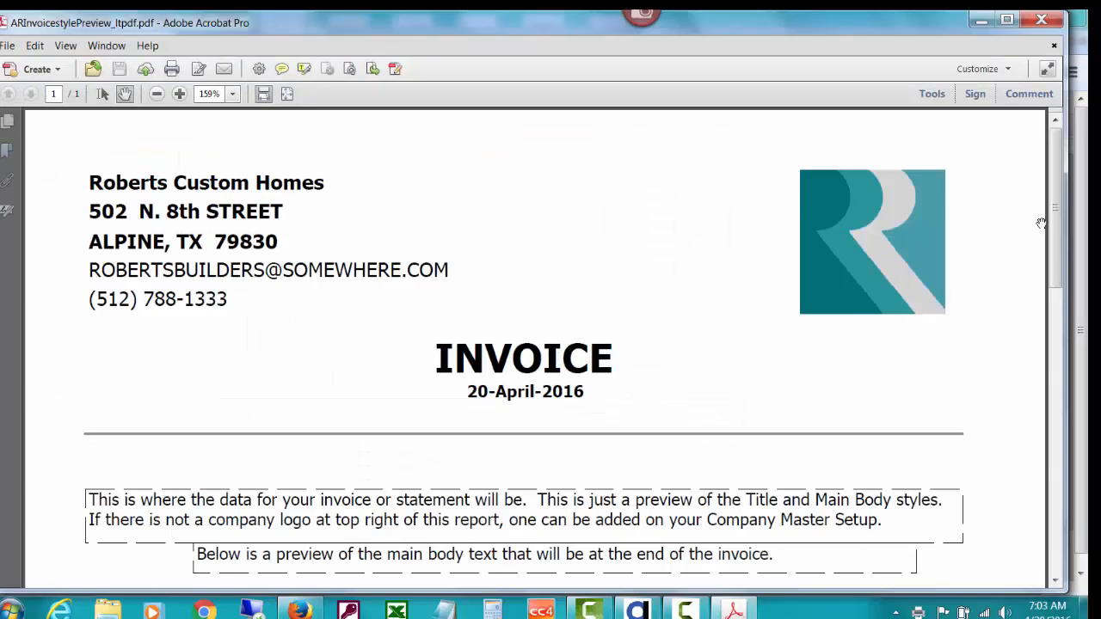
pyautogui.scroll(-5, 594, 321)
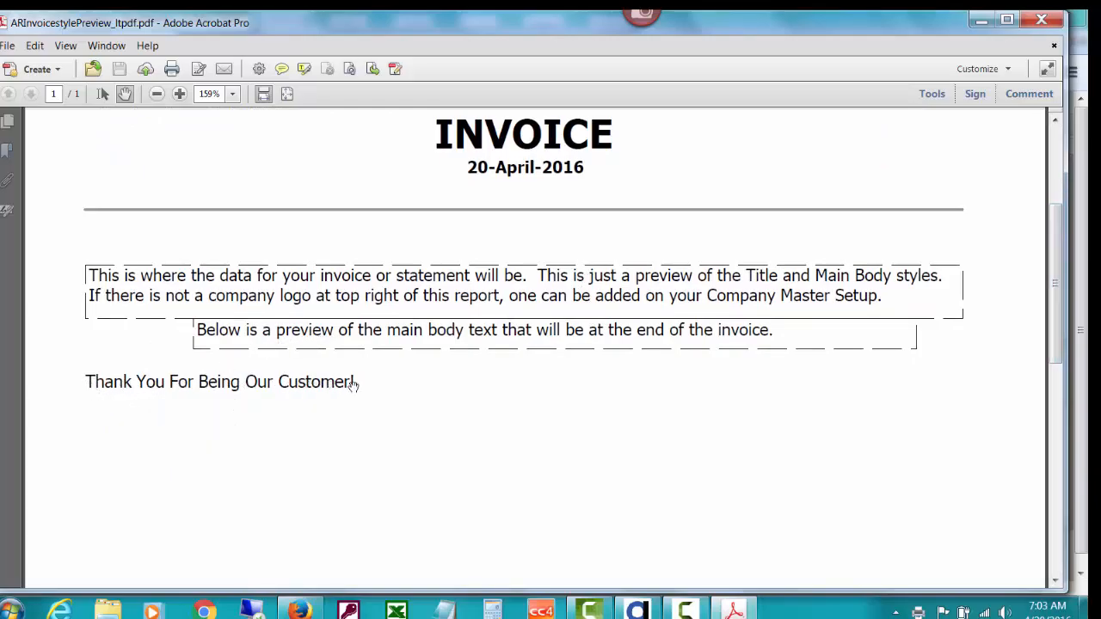
pyautogui.click(1042, 21)
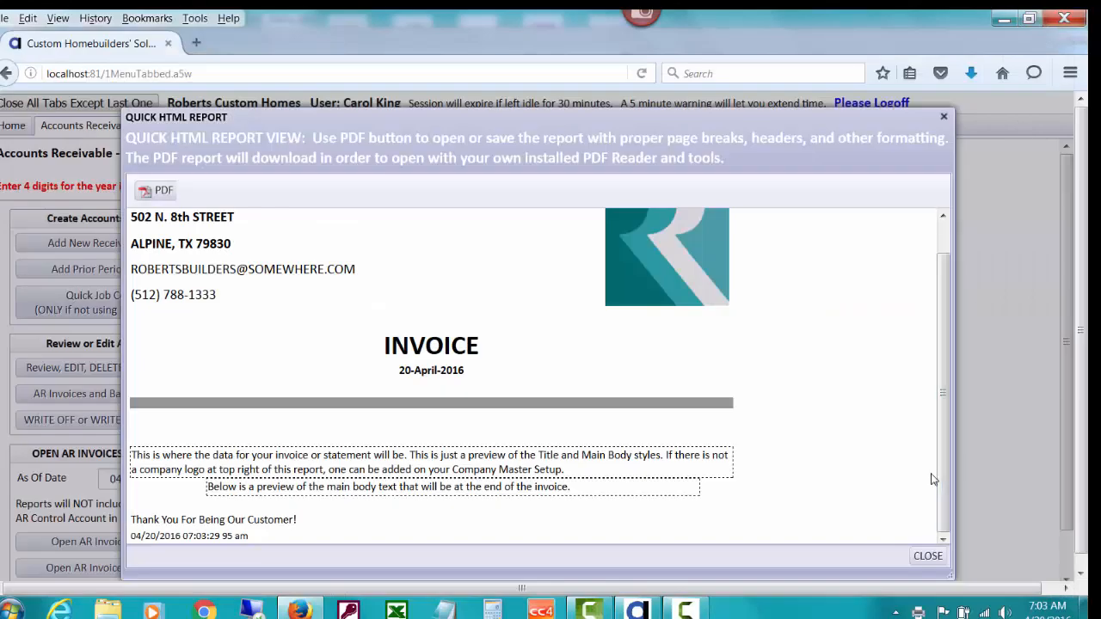
pyautogui.click(929, 555)
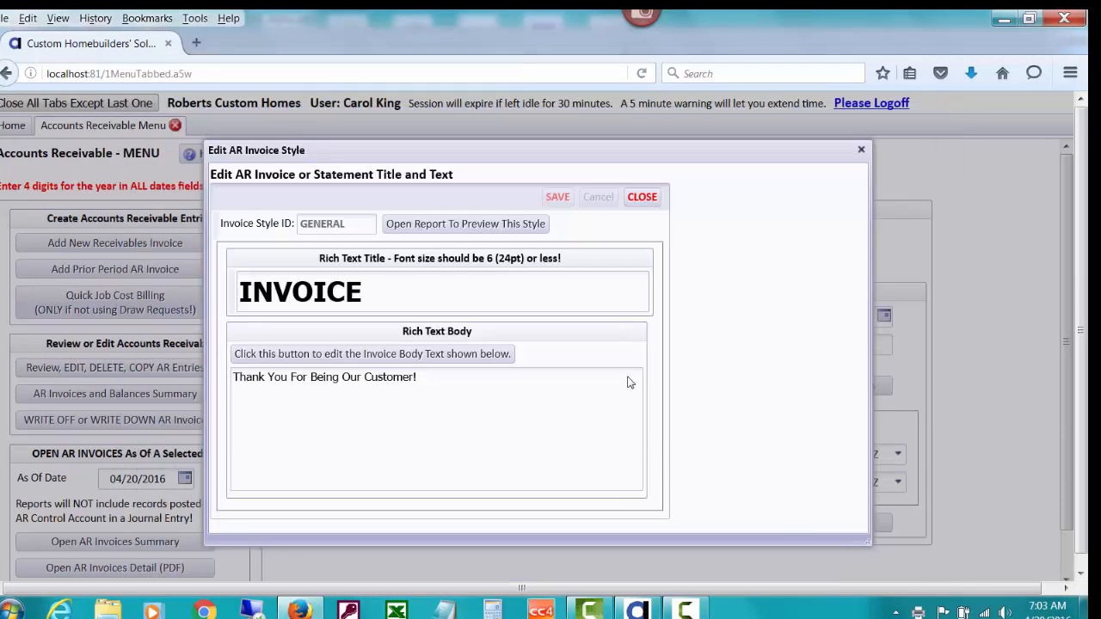
pyautogui.click(641, 200)
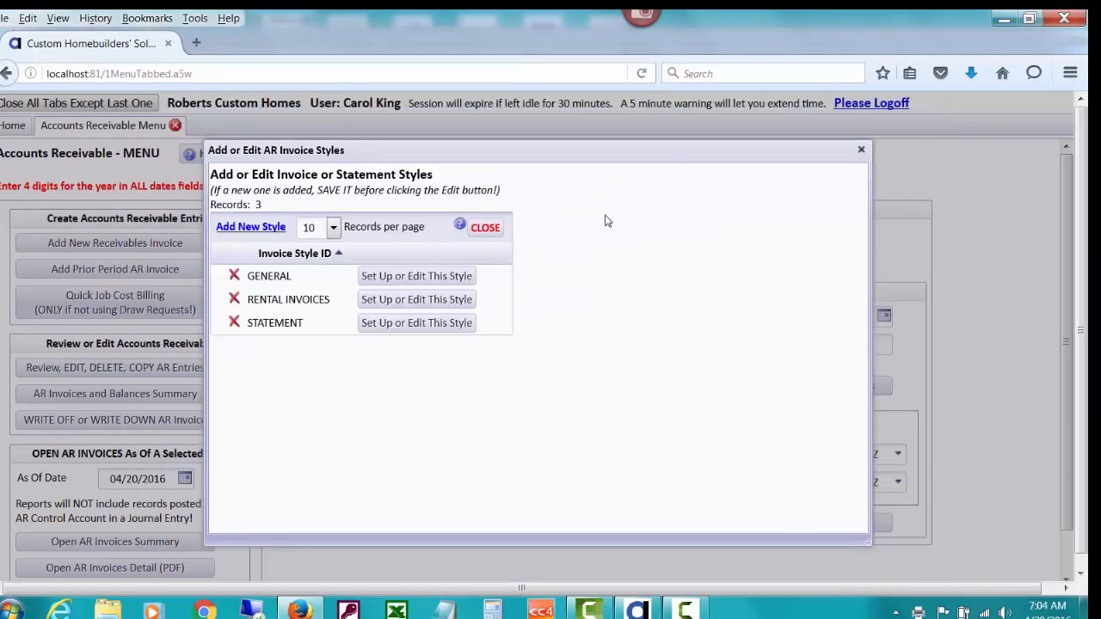
# Step: Open the RENTAL INVOICES style, set its whole title to font size 5 (18pt), and save the title
pyautogui.click(409, 305)
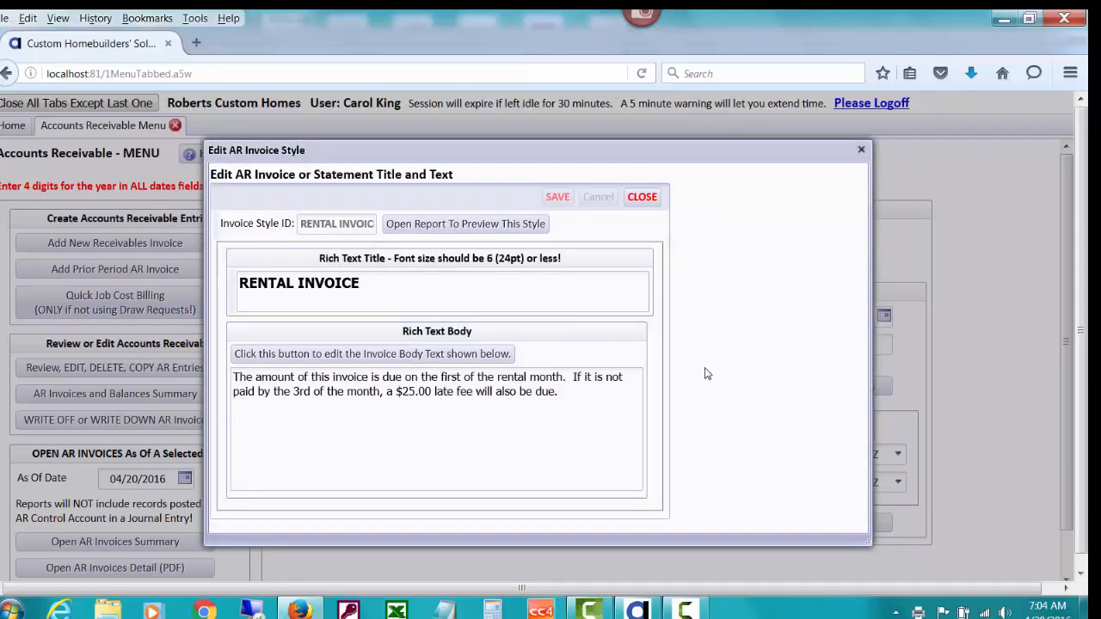
pyautogui.click(367, 287)
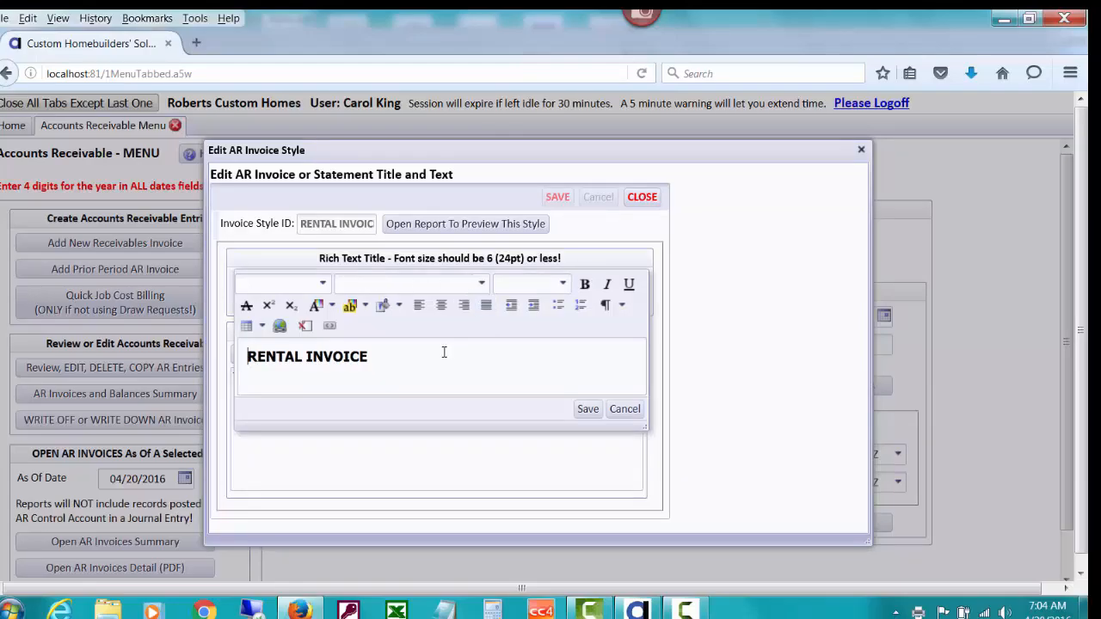
pyautogui.moveTo(369, 357); pyautogui.dragTo(248, 357)
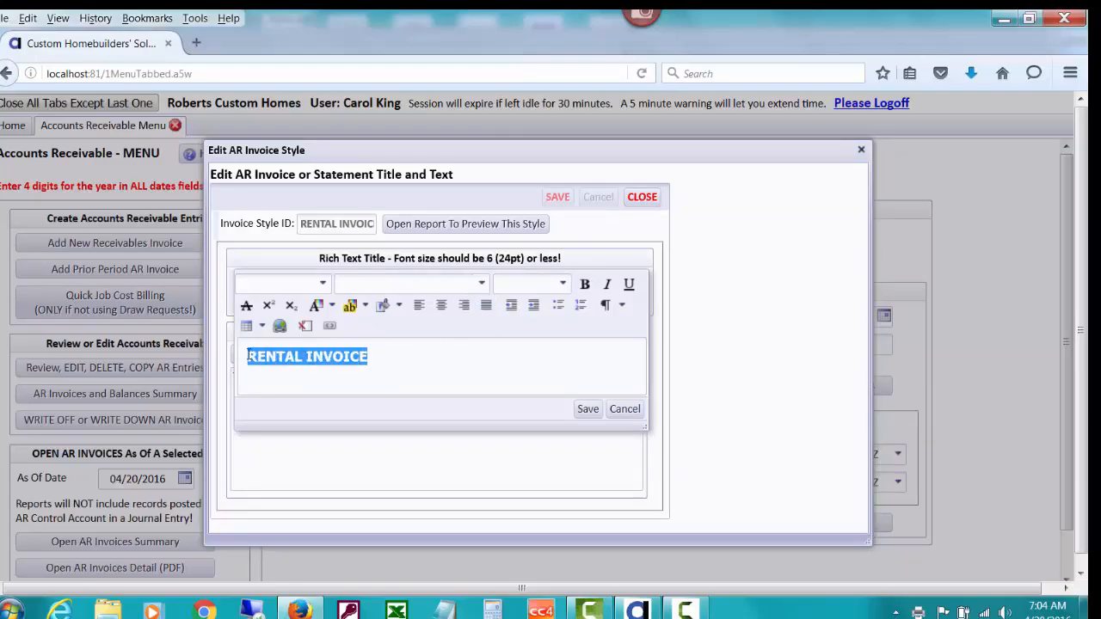
pyautogui.click(562, 285)
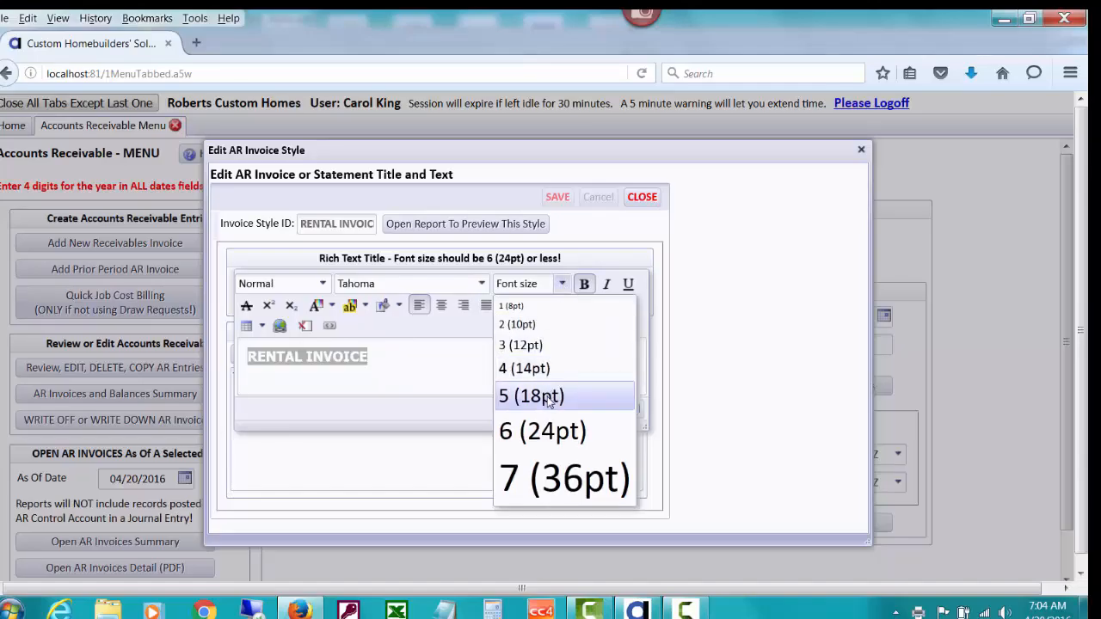
pyautogui.click(547, 398)
pyautogui.click(590, 409)
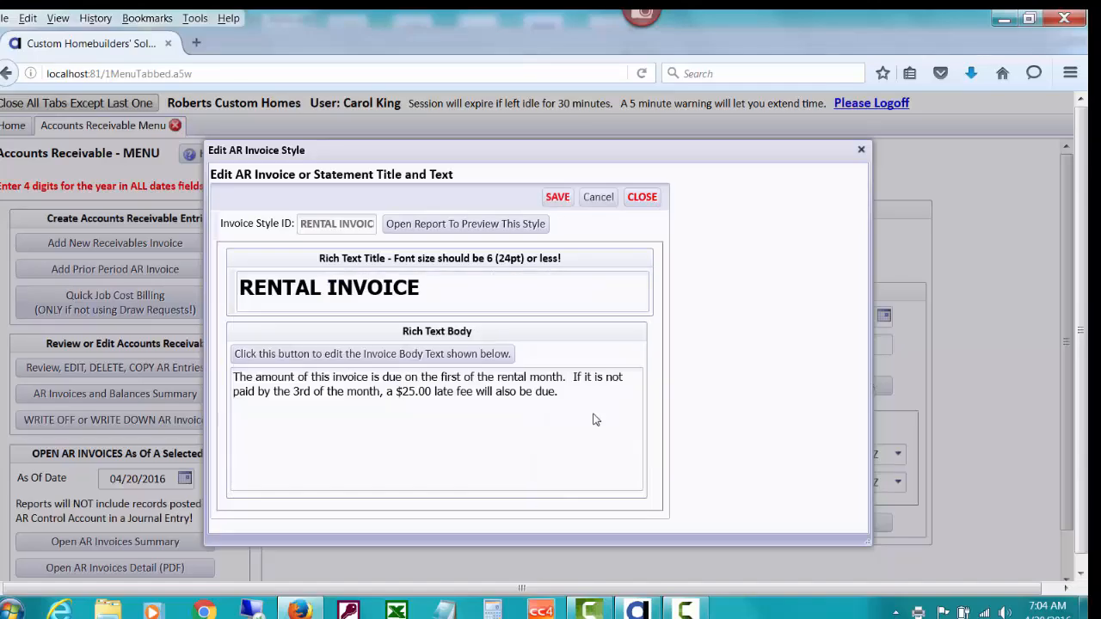
# Step: Start a new line before "If it is not paid" in the RENTAL INVOICES body text, removing leading spaces, then save and close the text window
pyautogui.click(368, 354)
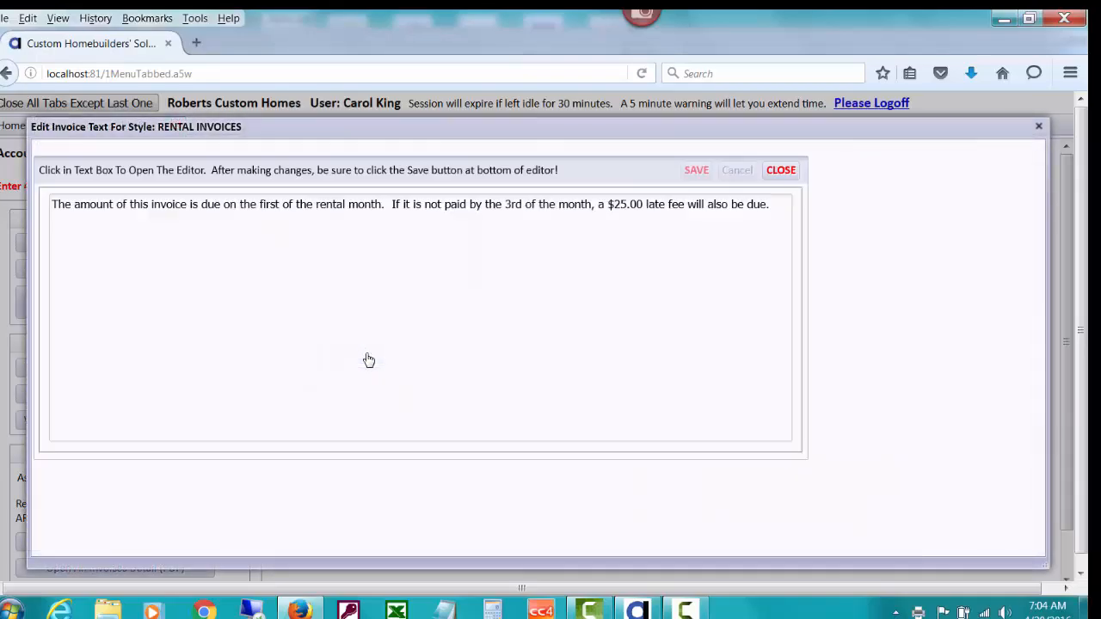
pyautogui.click(270, 235)
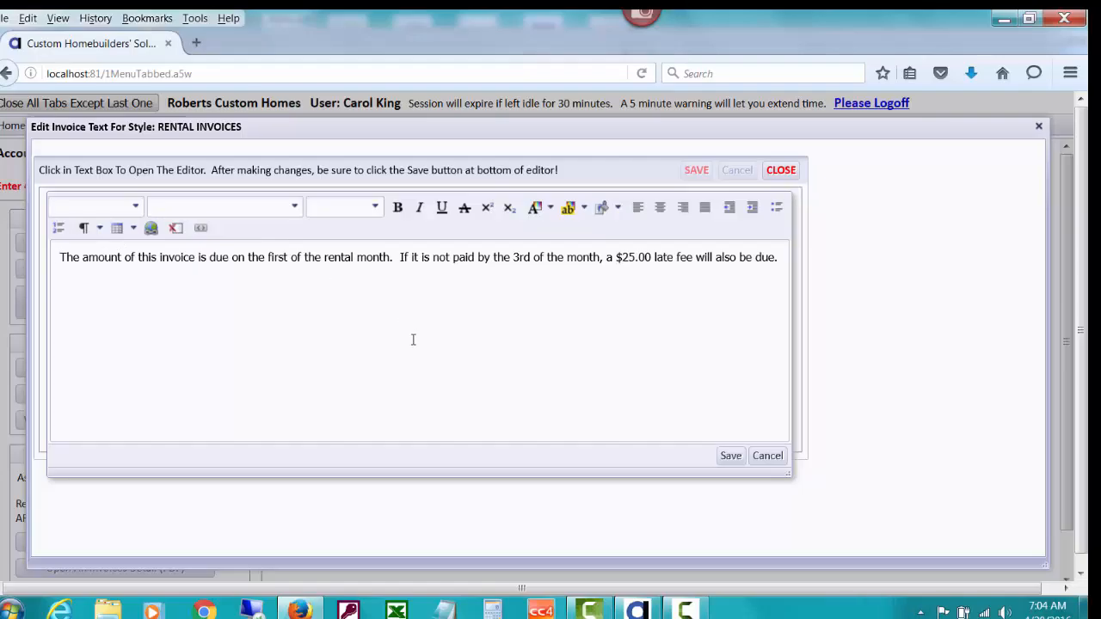
pyautogui.click(392, 257)
pyautogui.press('Return')
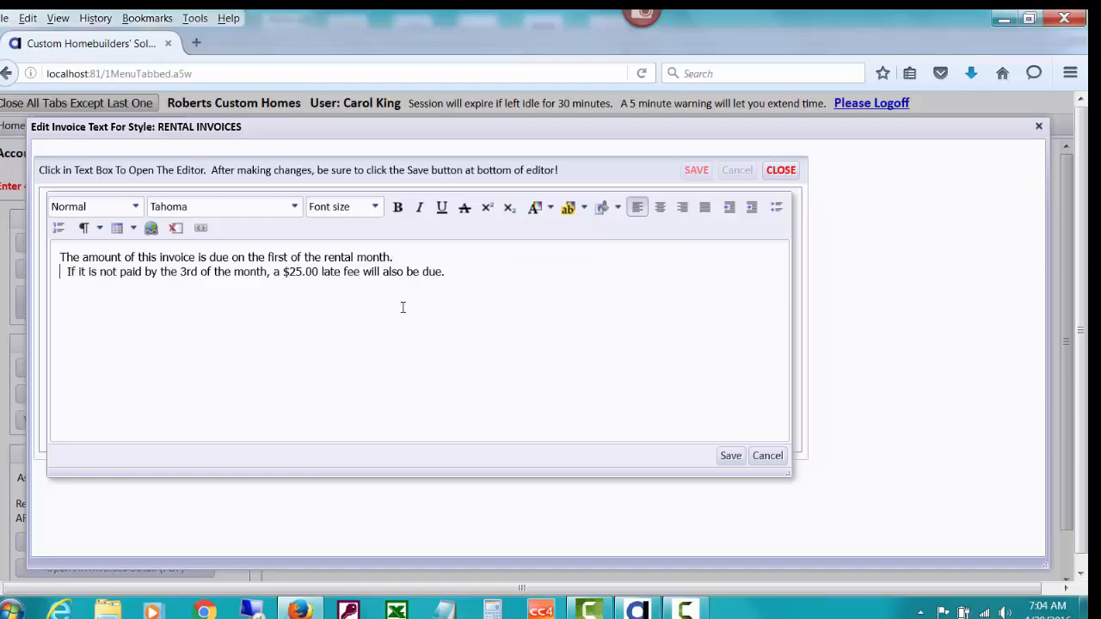
pyautogui.press('Delete')
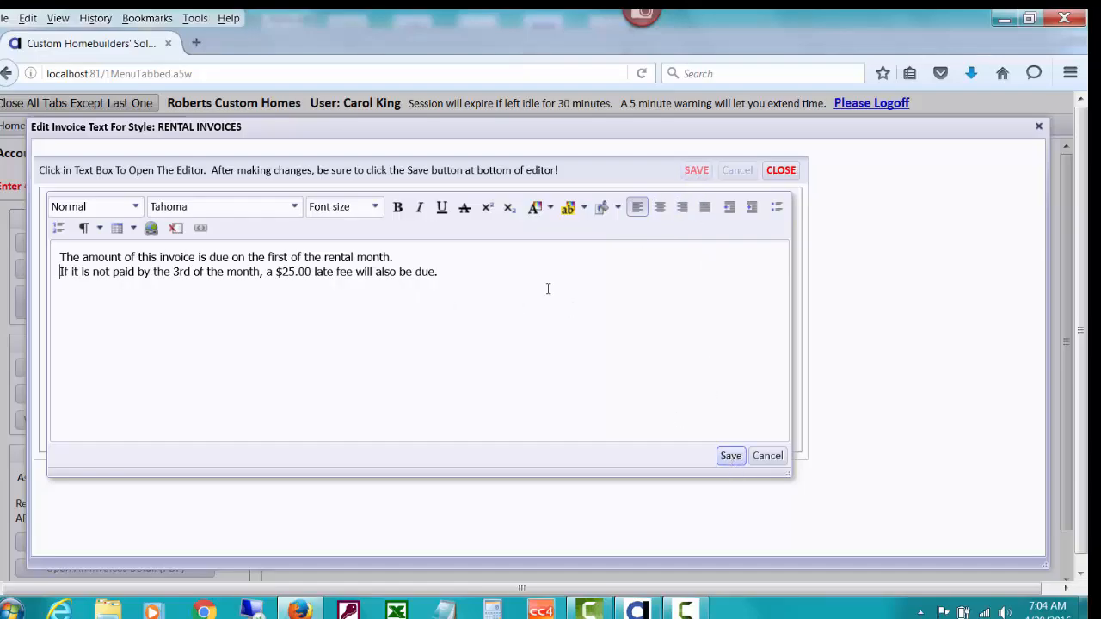
pyautogui.click(736, 459)
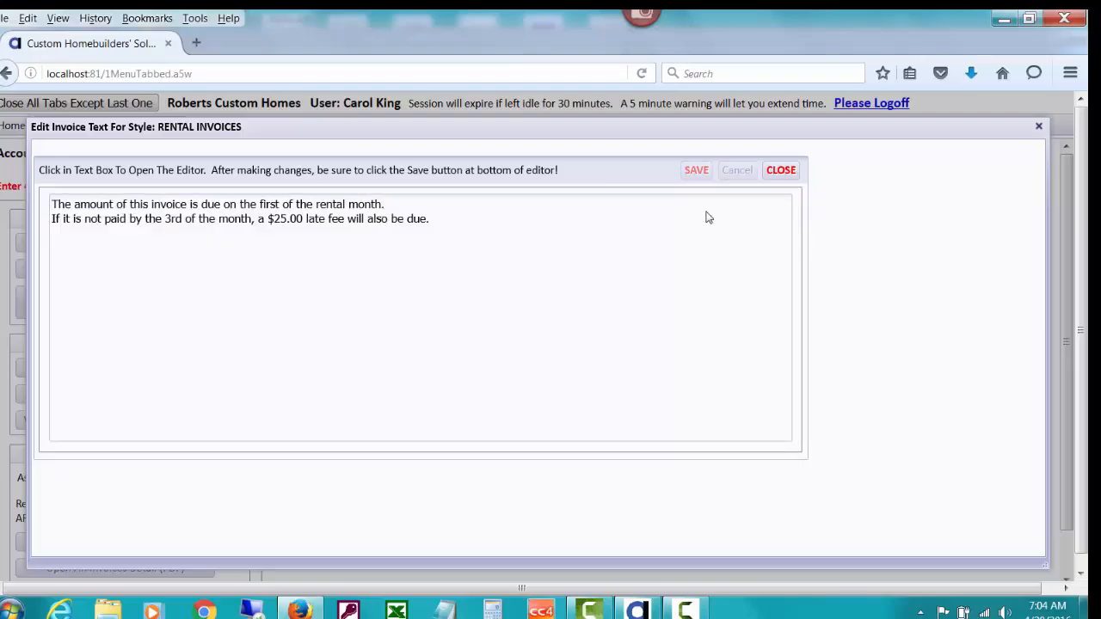
pyautogui.click(781, 171)
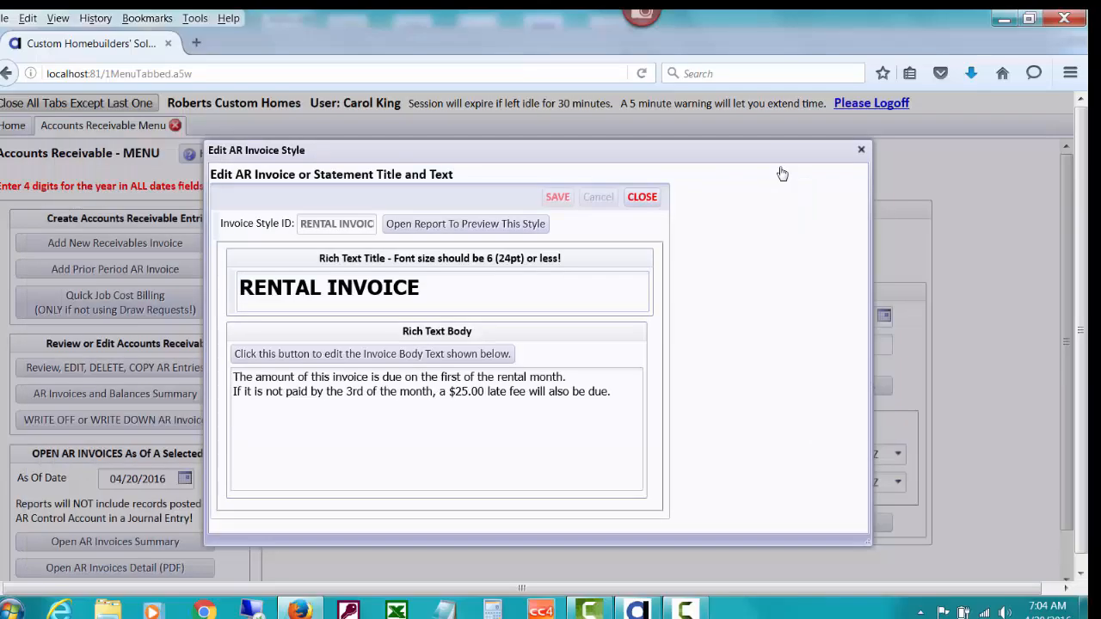
# Step: Preview the RENTAL INVOICES style as an HTML report down to its body text, and close the preview and the style
pyautogui.click(533, 225)
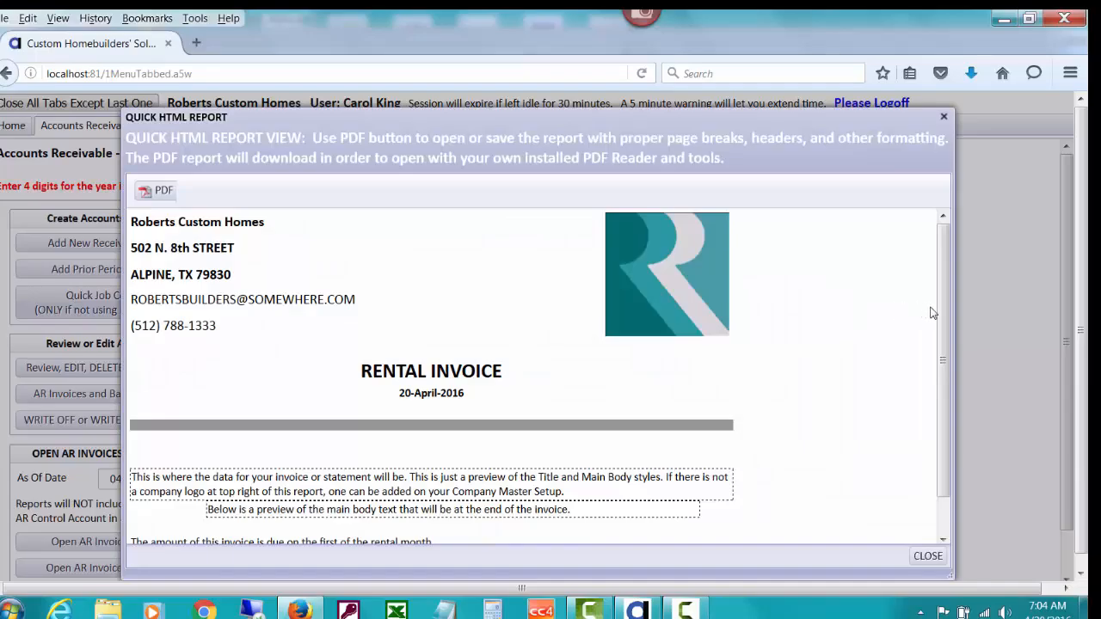
pyautogui.scroll(-2, 933, 312)
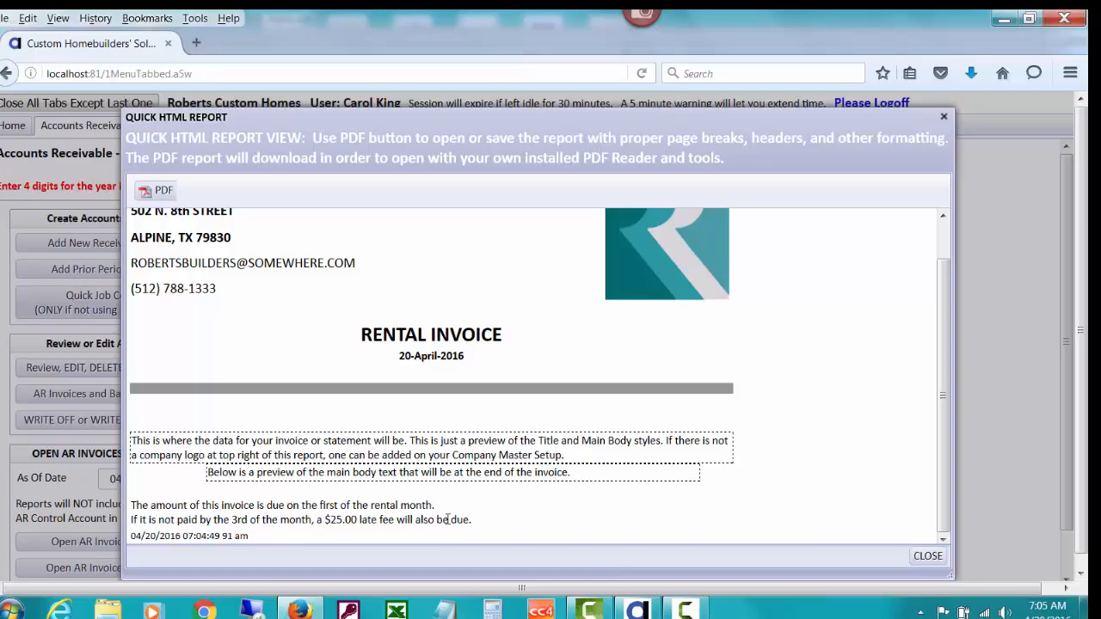
pyautogui.click(927, 556)
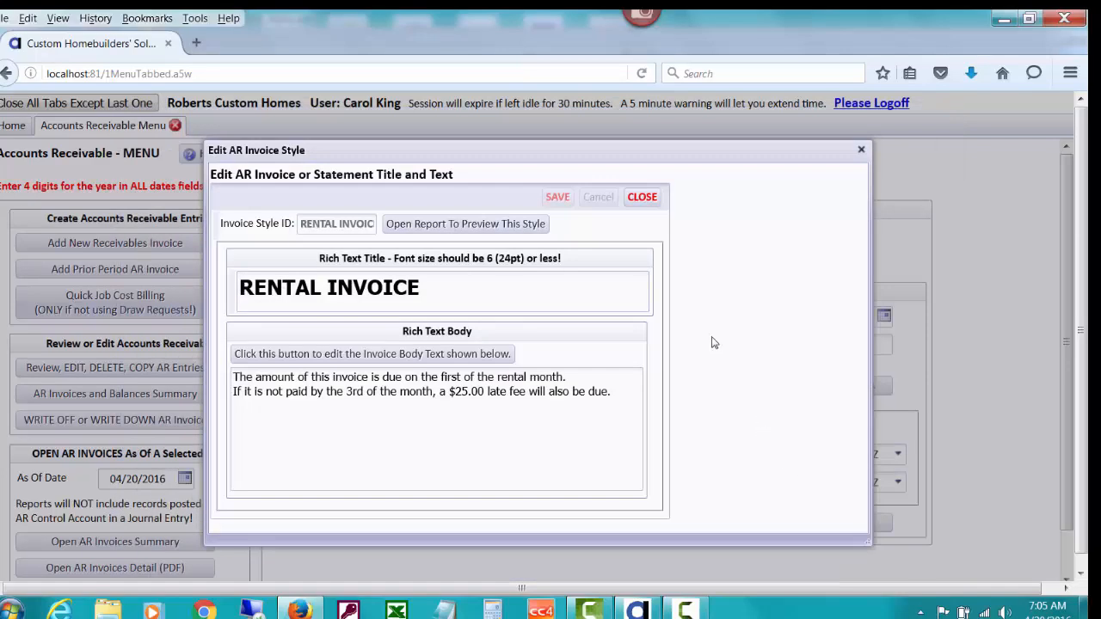
pyautogui.click(642, 197)
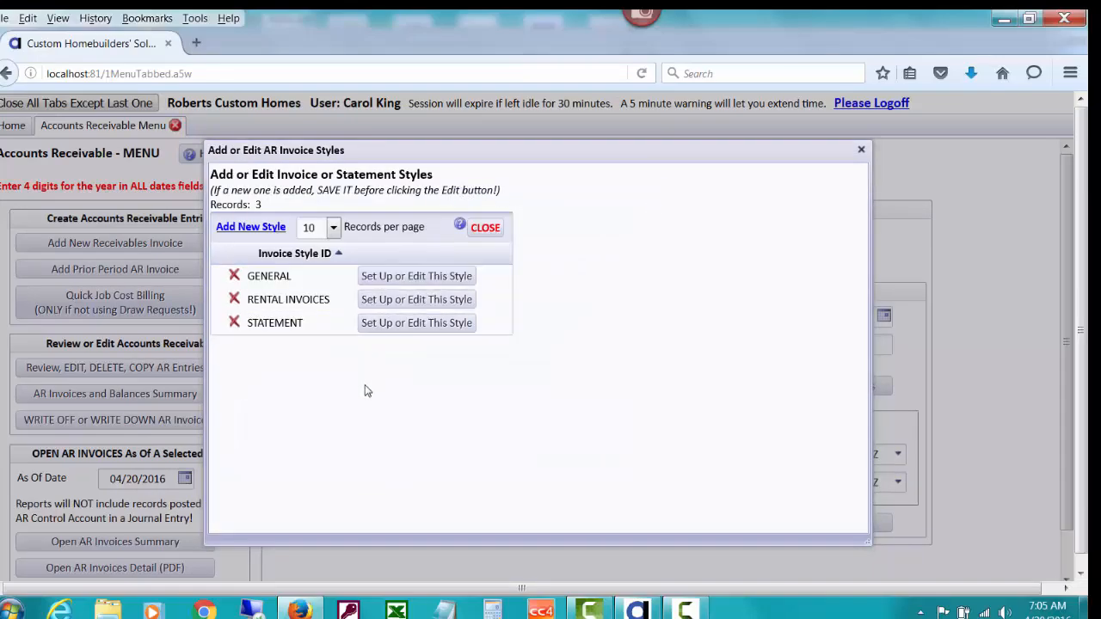
# Step: Set the STATEMENT style's title to font size 5 (18pt), save it, and close the style and the styles list
pyautogui.click(406, 324)
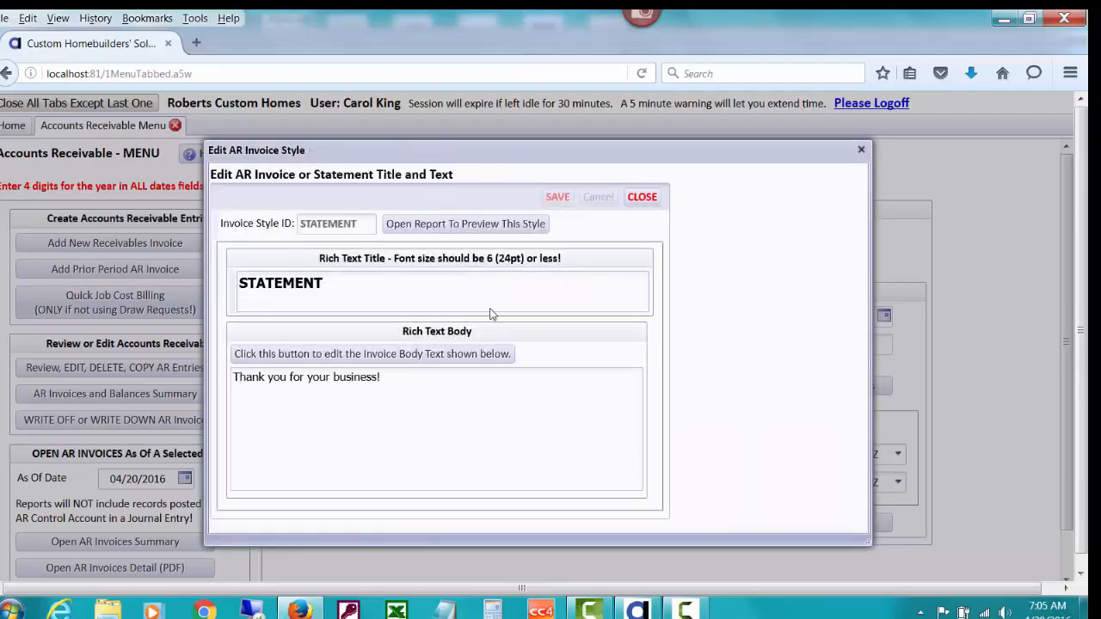
pyautogui.click(325, 285)
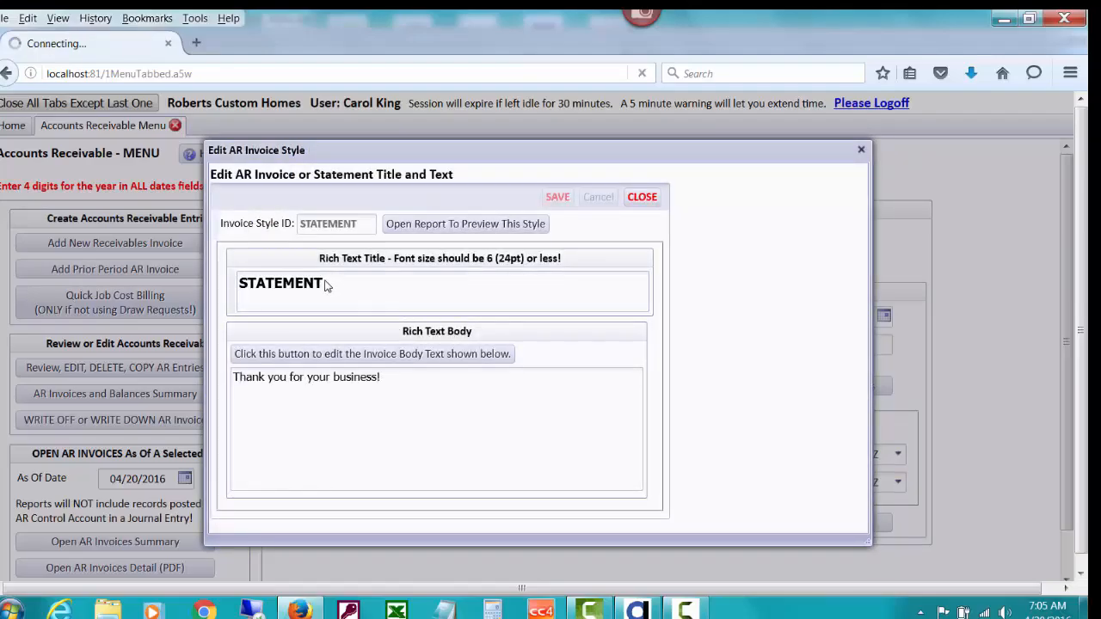
pyautogui.moveTo(335, 354); pyautogui.dragTo(218, 361)
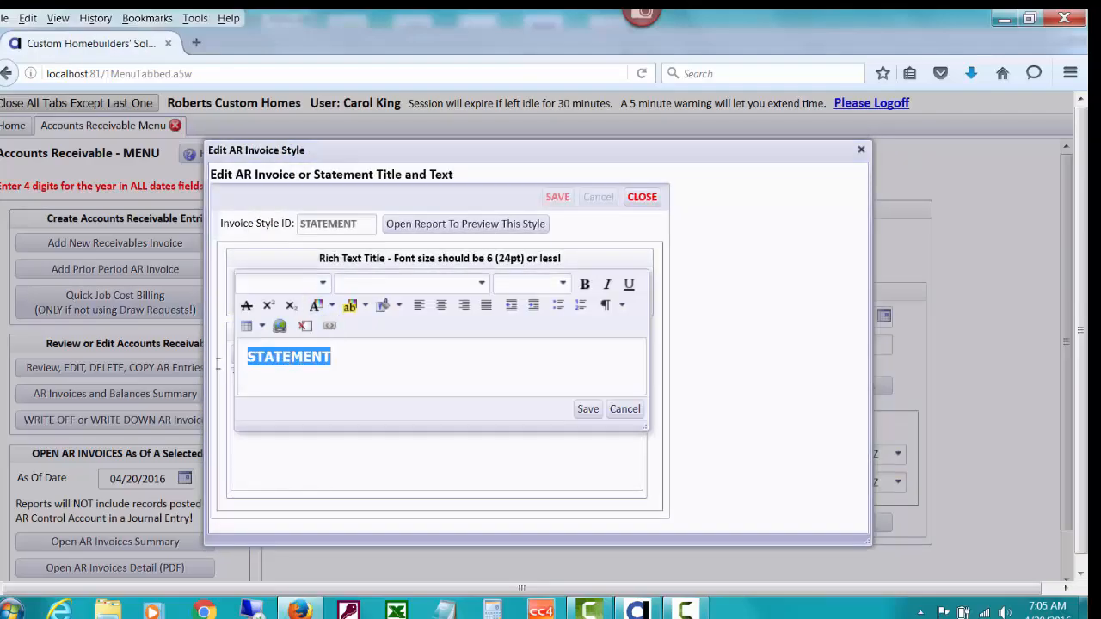
pyautogui.click(563, 285)
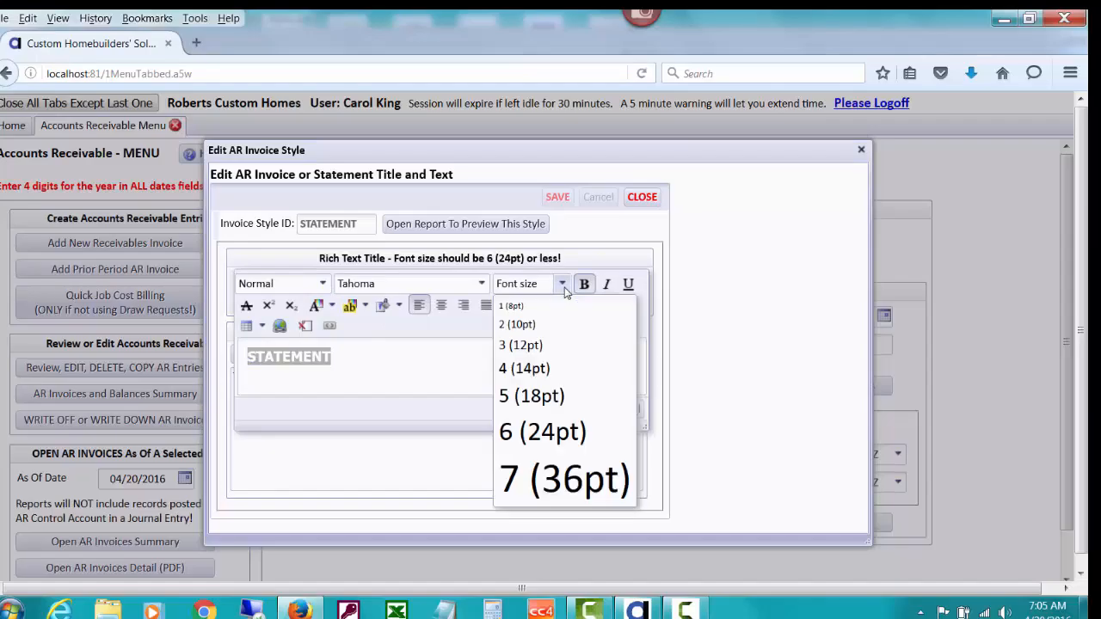
pyautogui.click(531, 395)
pyautogui.click(587, 410)
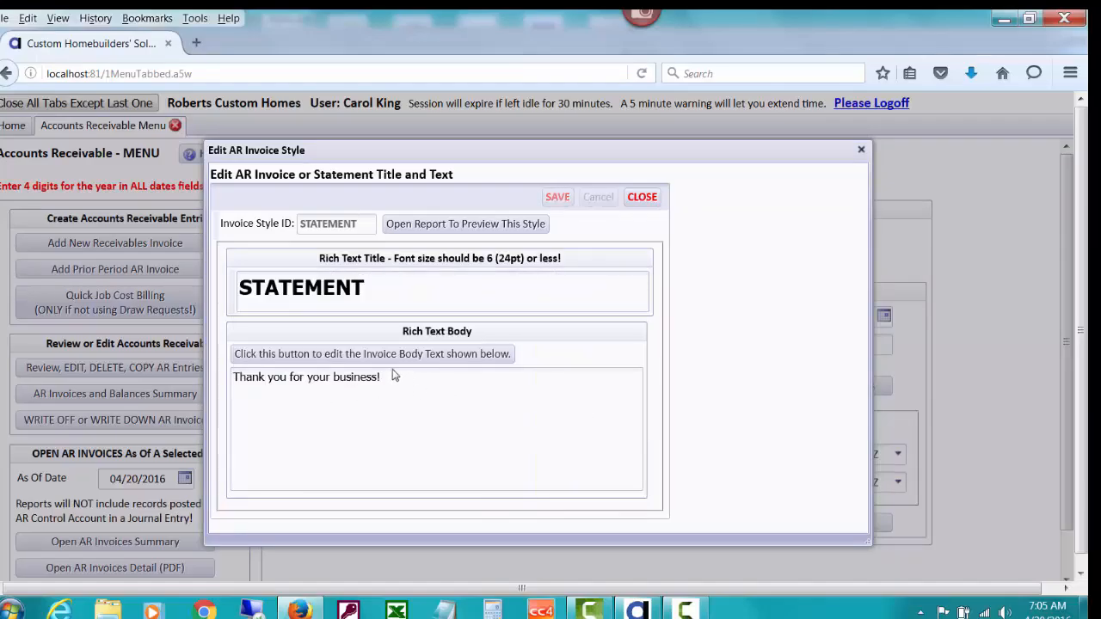
pyautogui.click(642, 199)
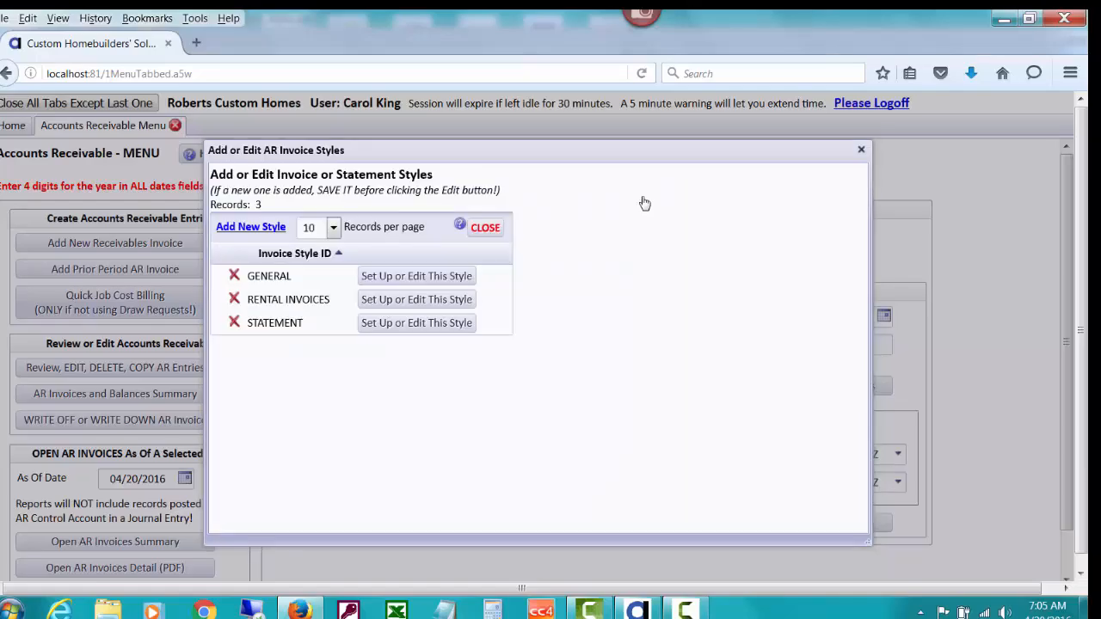
pyautogui.click(484, 228)
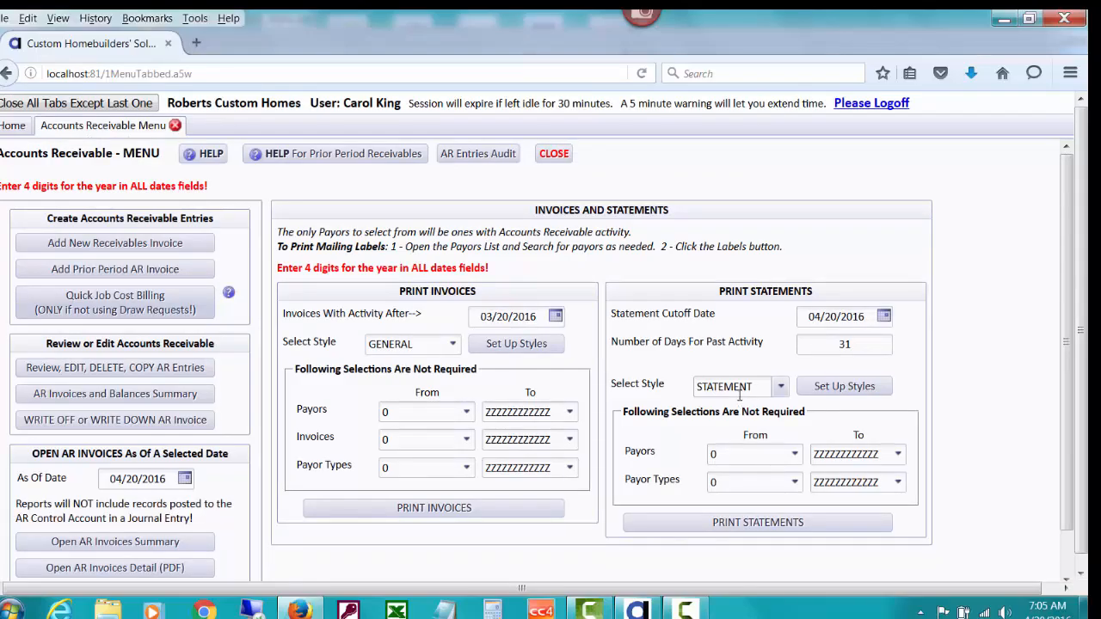
# Step: Set the activity-after date for printing invoices to 04/20/2016
pyautogui.click(454, 345)
pyautogui.click(543, 277)
pyautogui.click(556, 316)
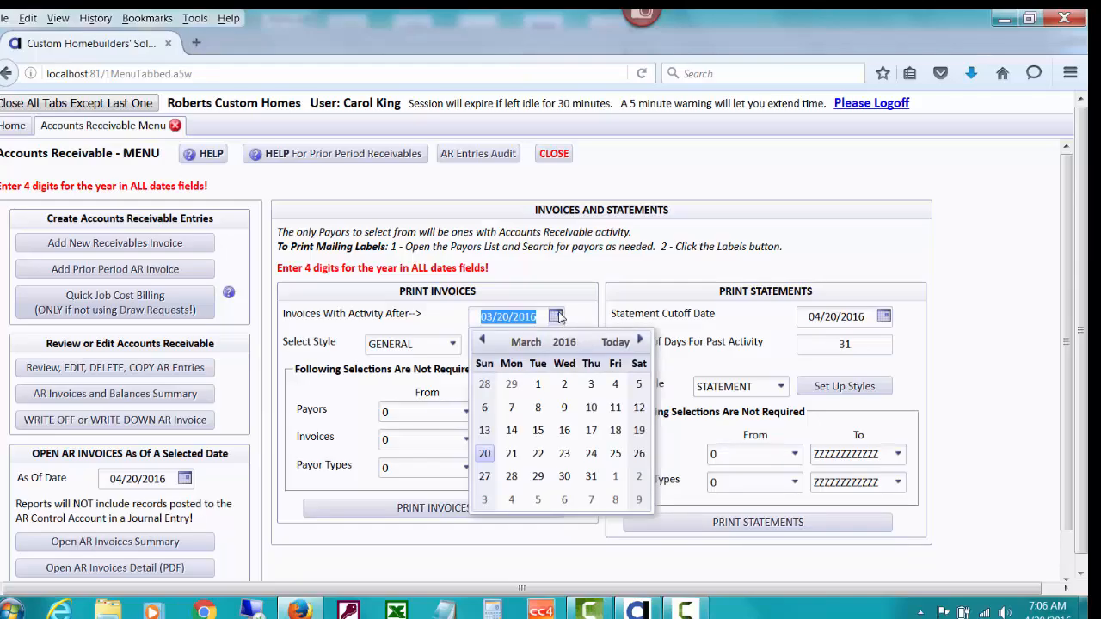
pyautogui.click(640, 341)
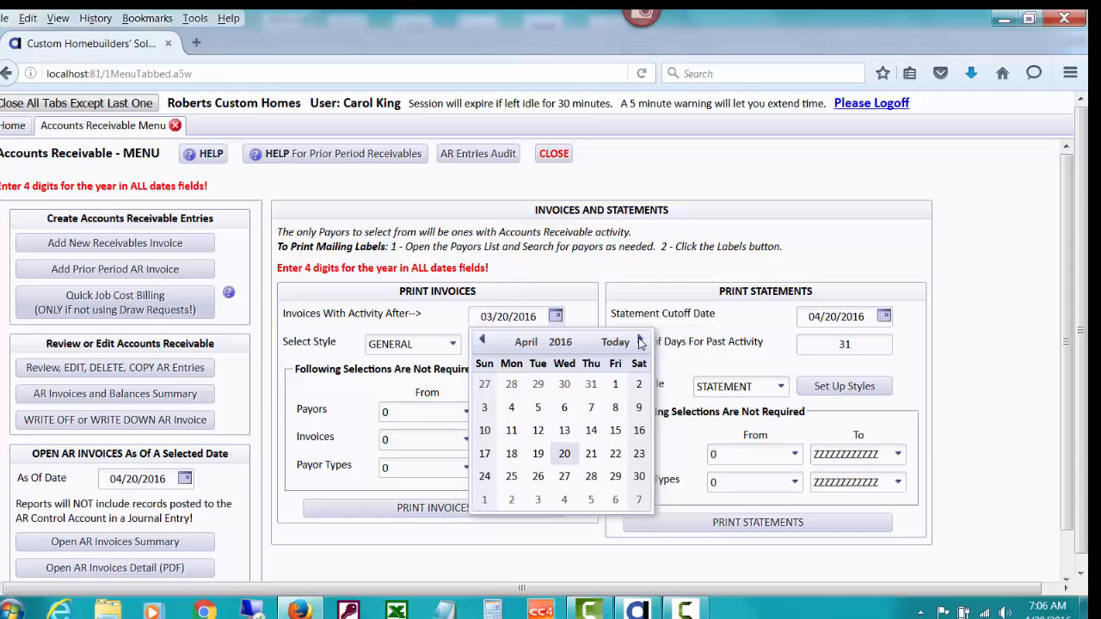
pyautogui.click(565, 454)
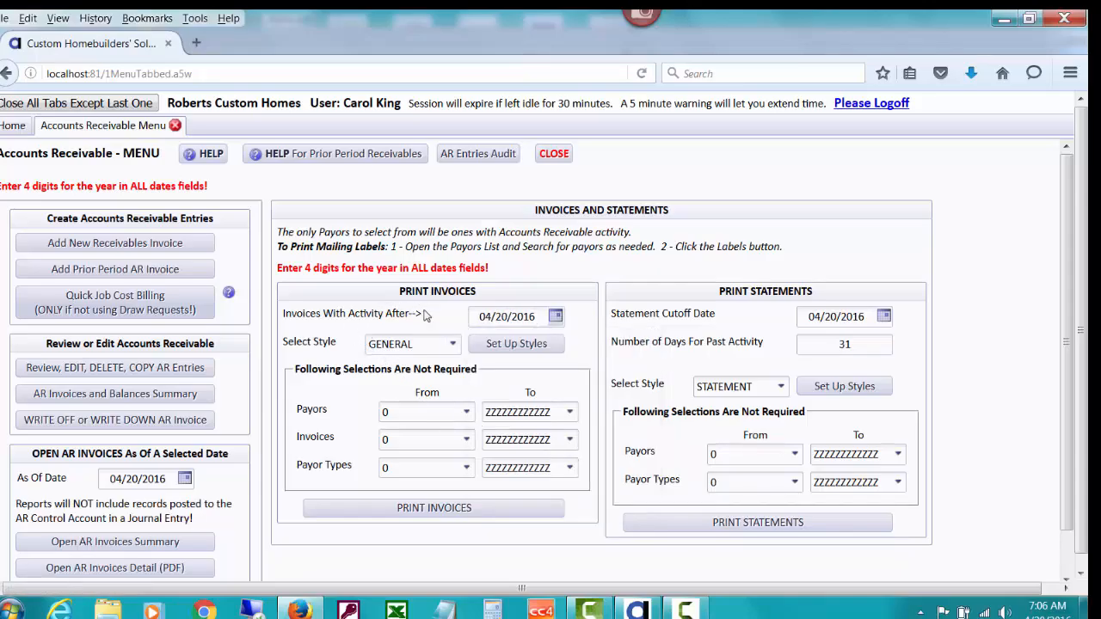
pyautogui.click(542, 316)
# Step: Choose the RENTAL INVOICES style for printing invoices and limit the payor types to RENTER
pyautogui.click(453, 347)
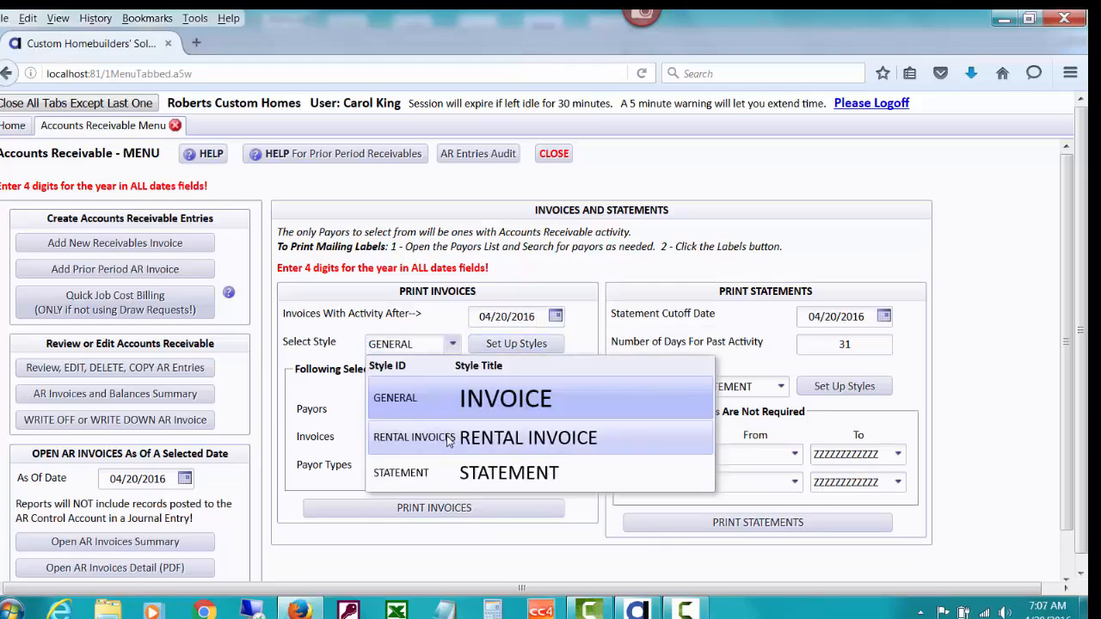
pyautogui.click(447, 439)
pyautogui.click(467, 470)
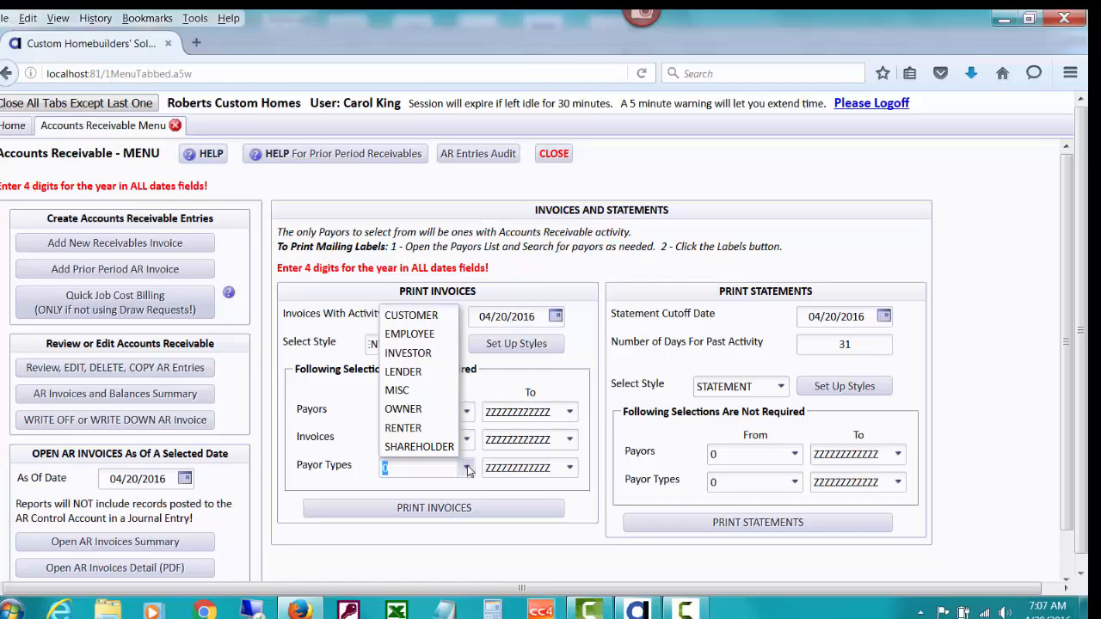
pyautogui.click(430, 429)
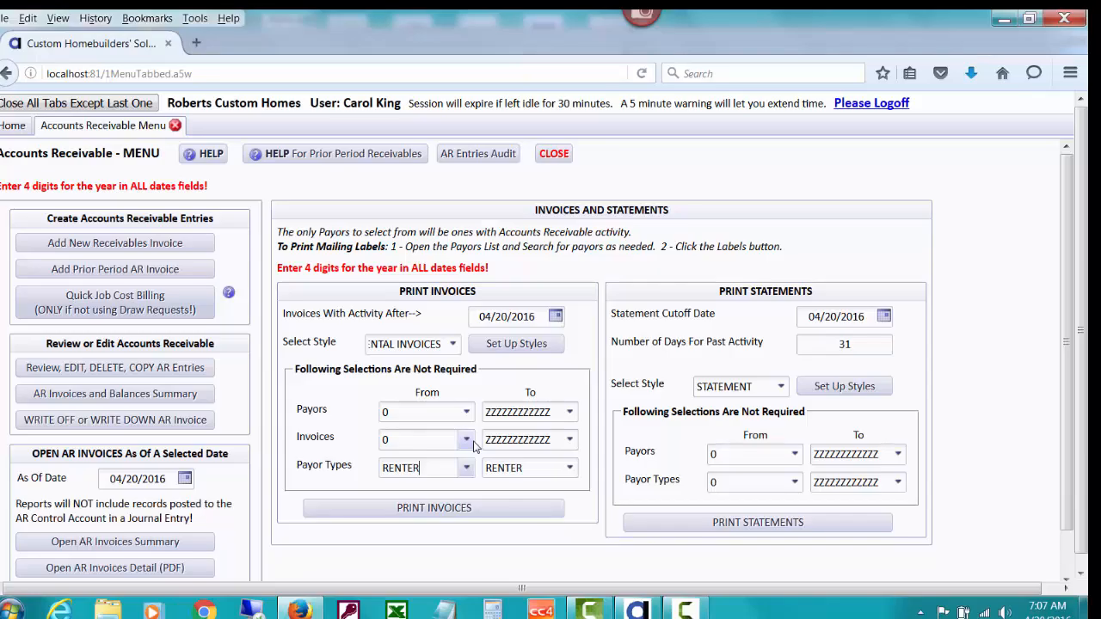
# Step: Generate the renters' invoices as an HTML report and review the header, charges and body text of the first invoice
pyautogui.click(486, 512)
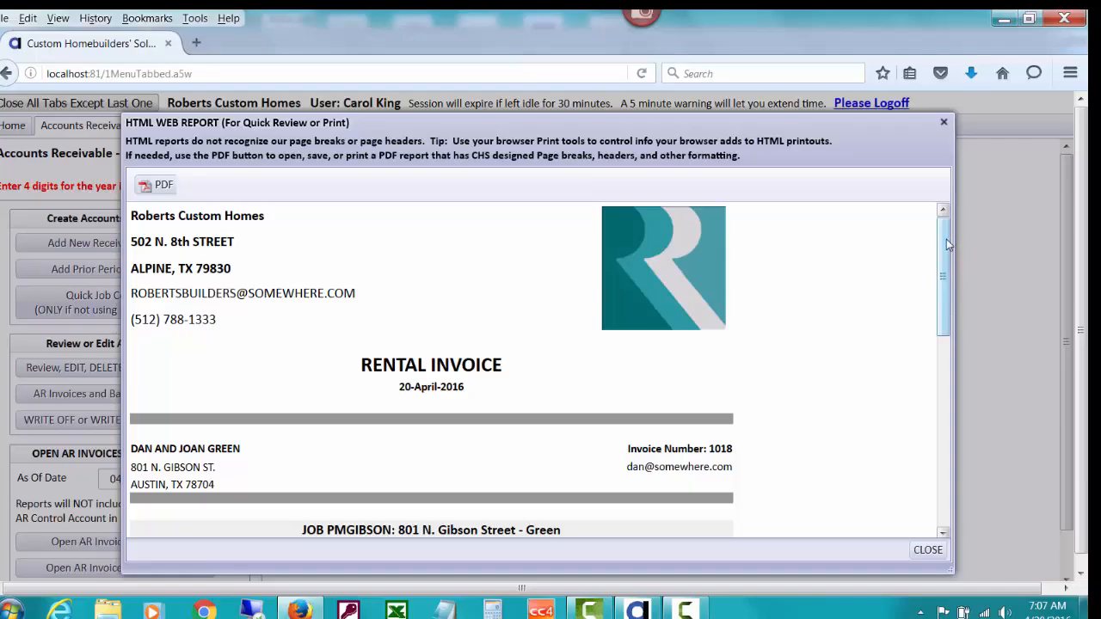
pyautogui.moveTo(946, 239); pyautogui.dragTo(952, 216)
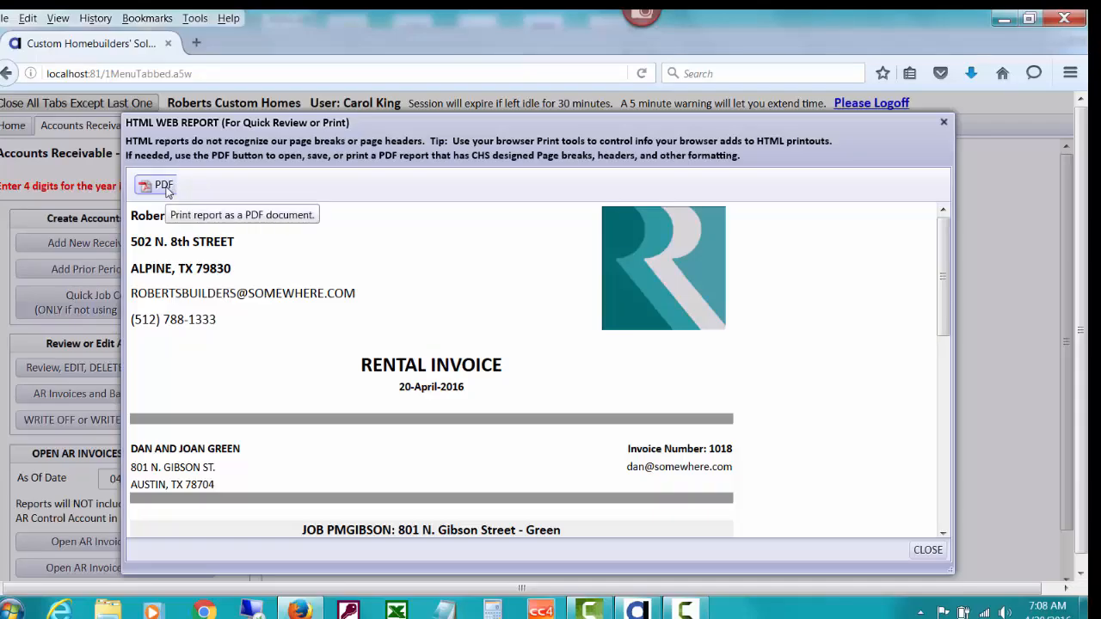
pyautogui.moveTo(942, 276); pyautogui.dragTo(929, 236)
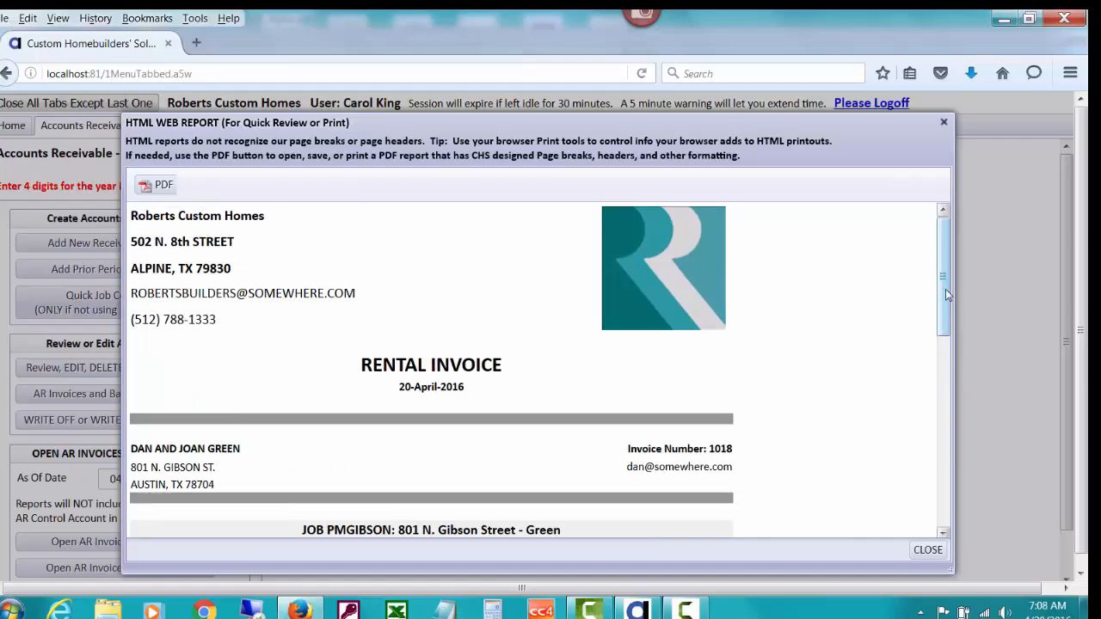
pyautogui.moveTo(945, 289); pyautogui.dragTo(919, 355)
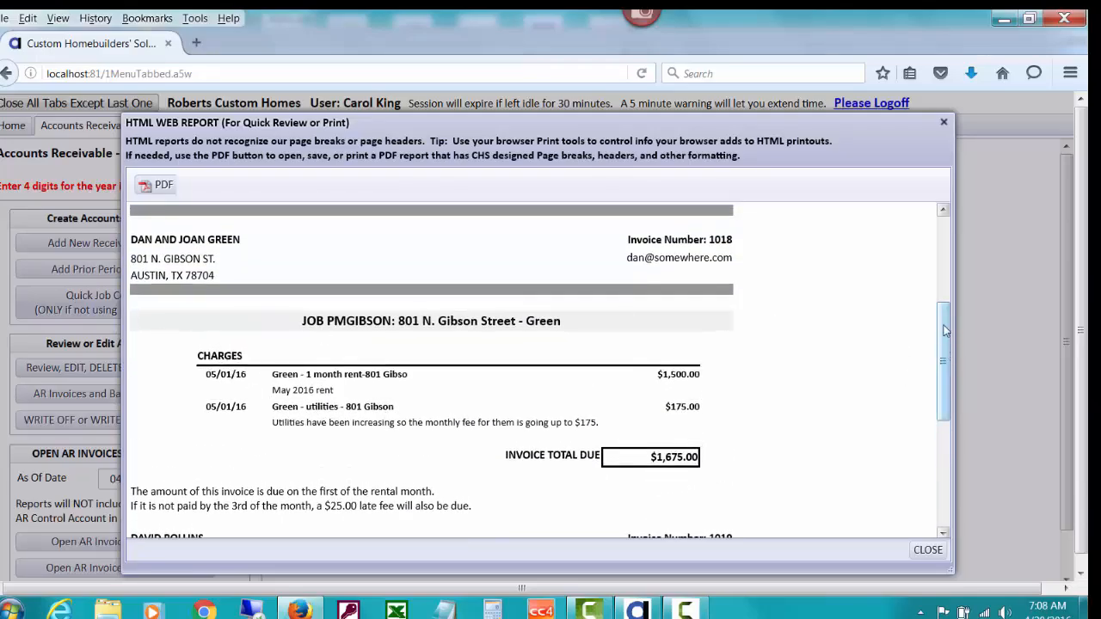
pyautogui.moveTo(945, 331); pyautogui.dragTo(886, 253)
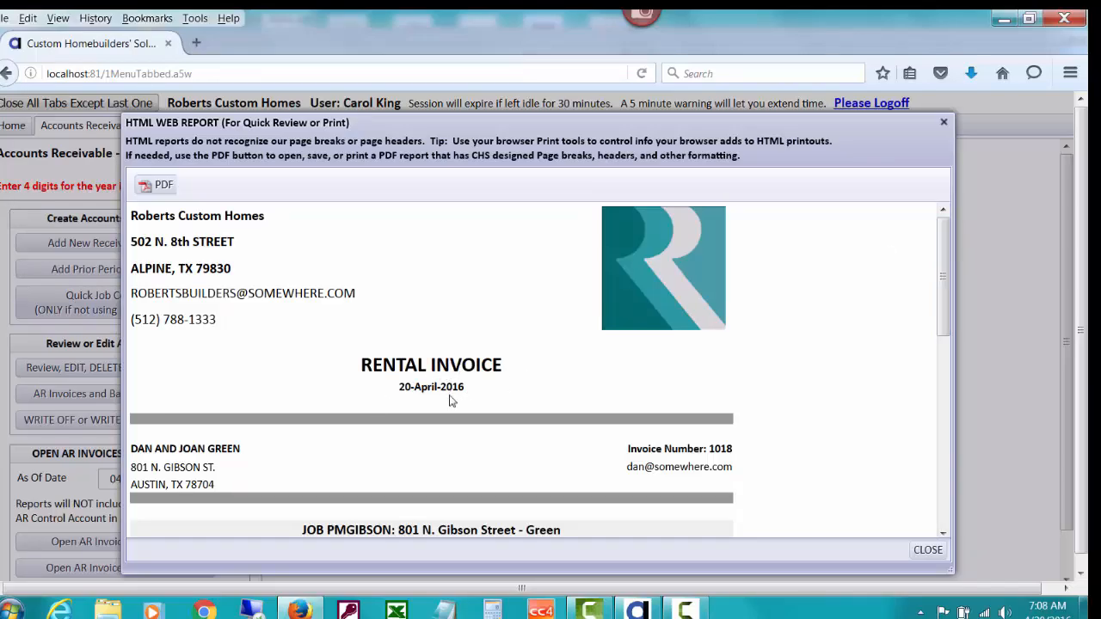
# Step: Request the invoices as a PDF, open the browser's Applications options, and cancel the pending PDF download
pyautogui.click(165, 187)
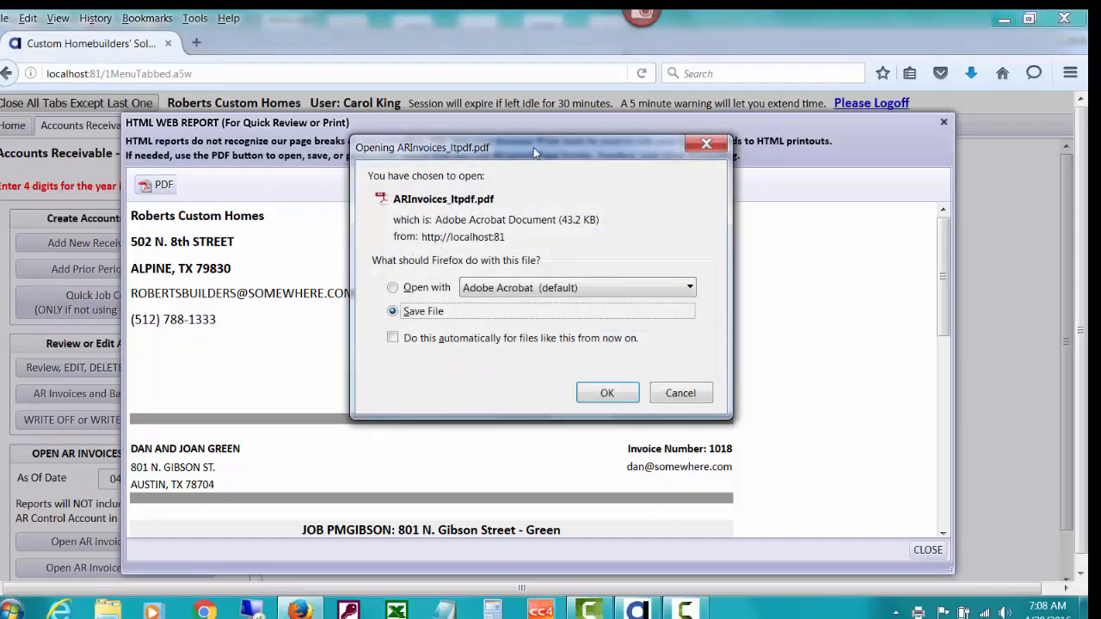
pyautogui.moveTo(533, 147); pyautogui.dragTo(478, 179)
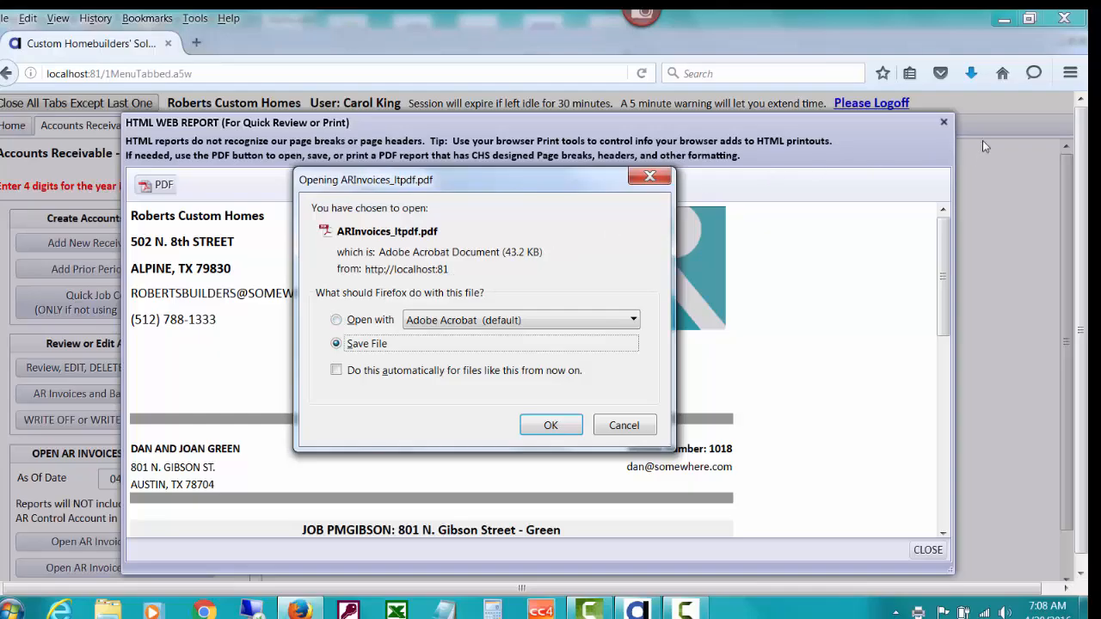
pyautogui.click(1070, 74)
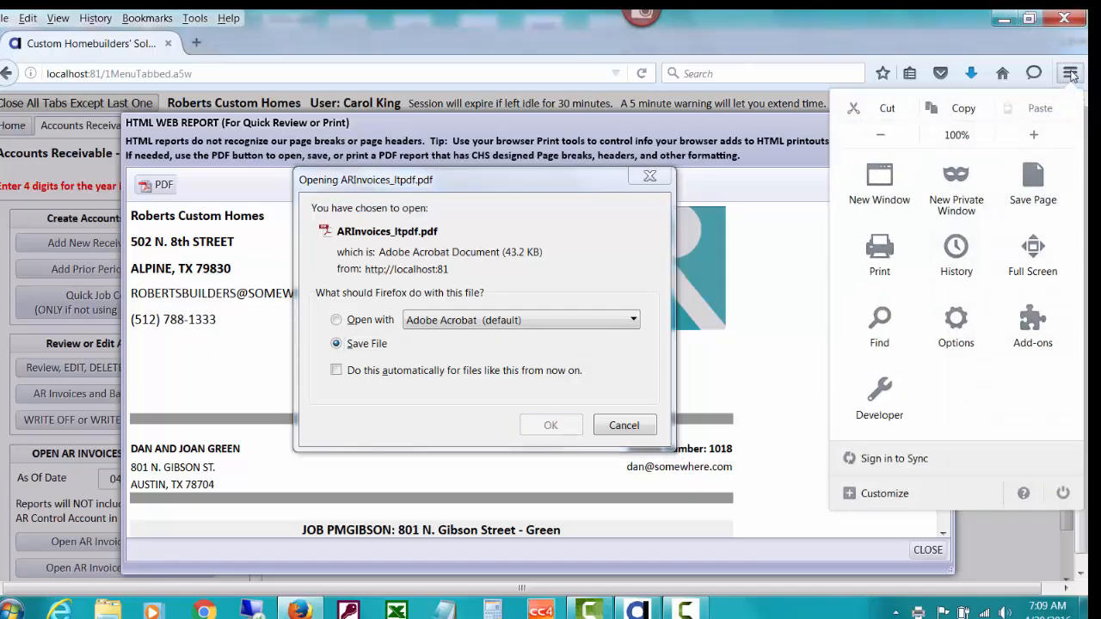
pyautogui.click(964, 324)
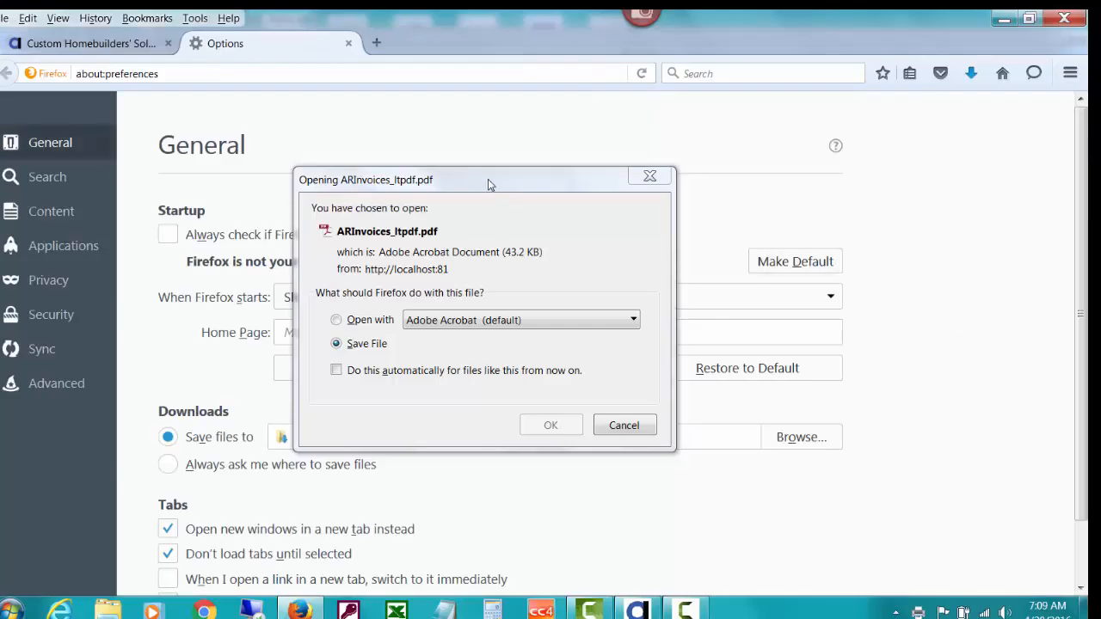
pyautogui.click(65, 248)
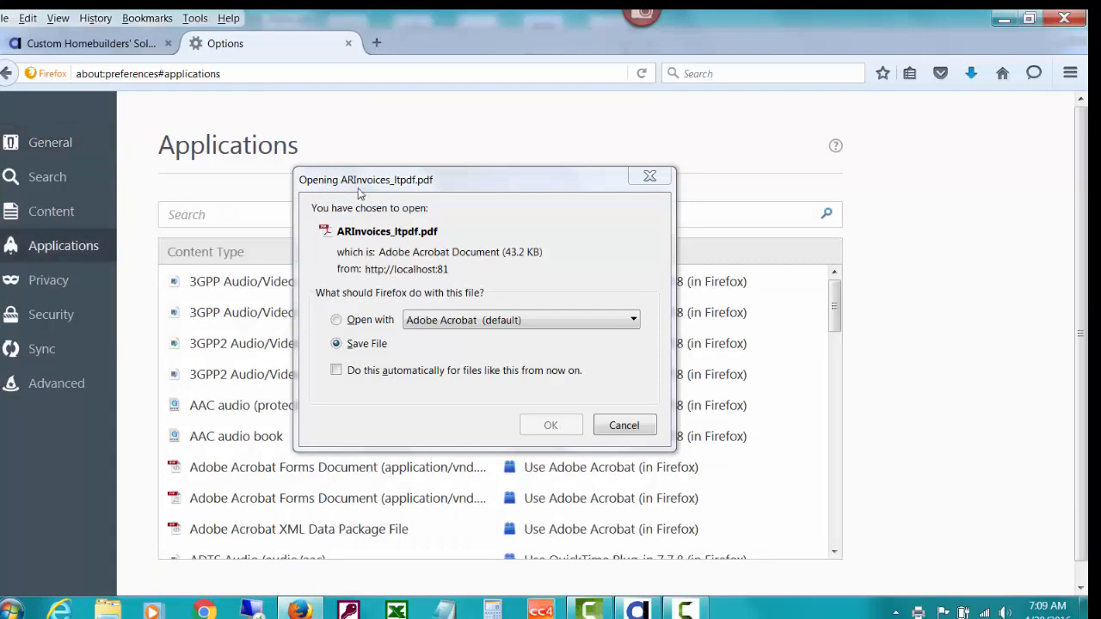
pyautogui.click(621, 425)
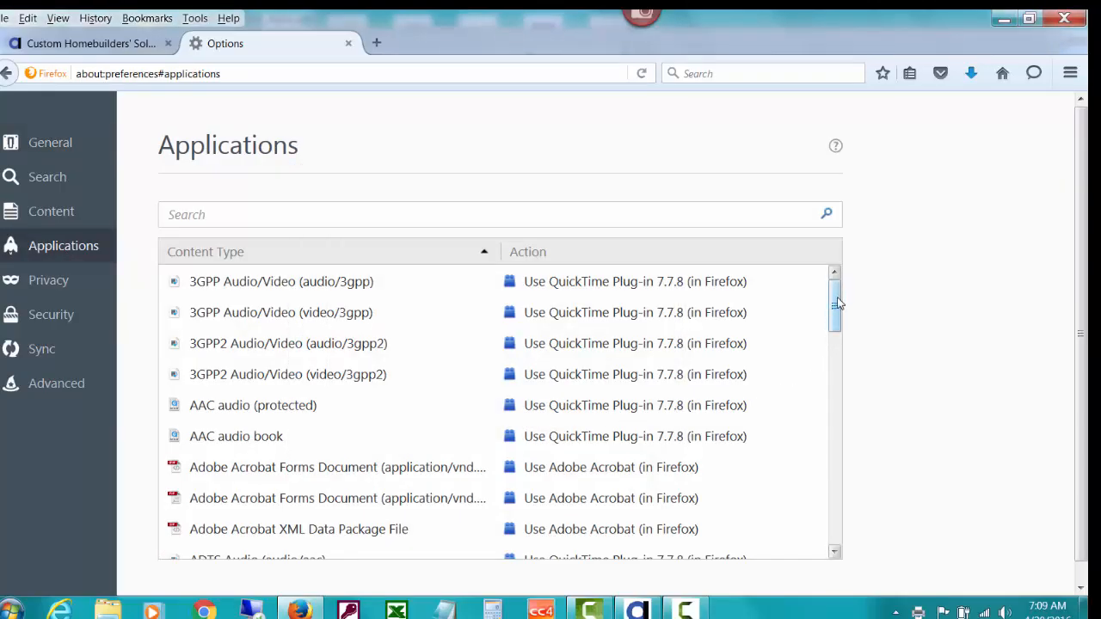
# Step: Examine the available actions for the Portable Document Format (PDF) content type, keep its current action, and close the options
pyautogui.moveTo(837, 302); pyautogui.dragTo(850, 496)
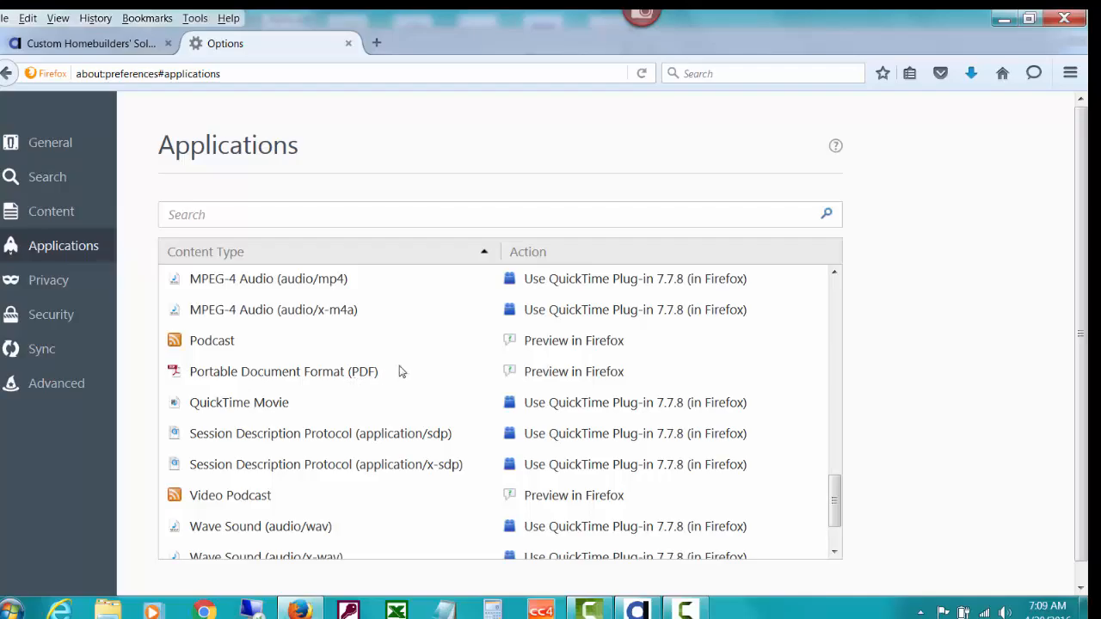
pyautogui.click(610, 377)
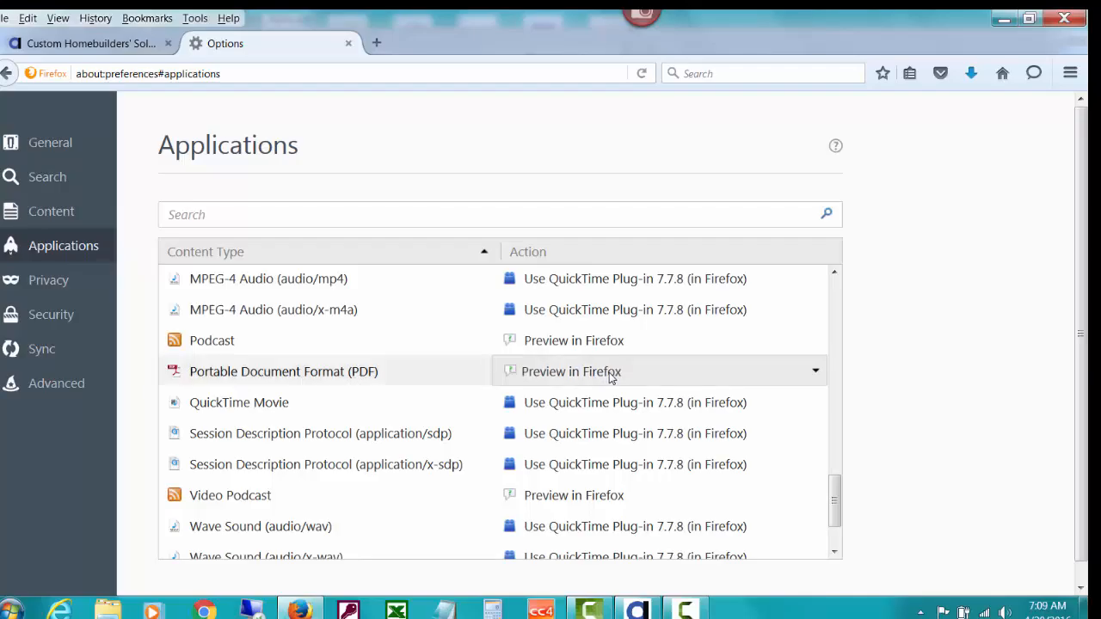
pyautogui.click(821, 375)
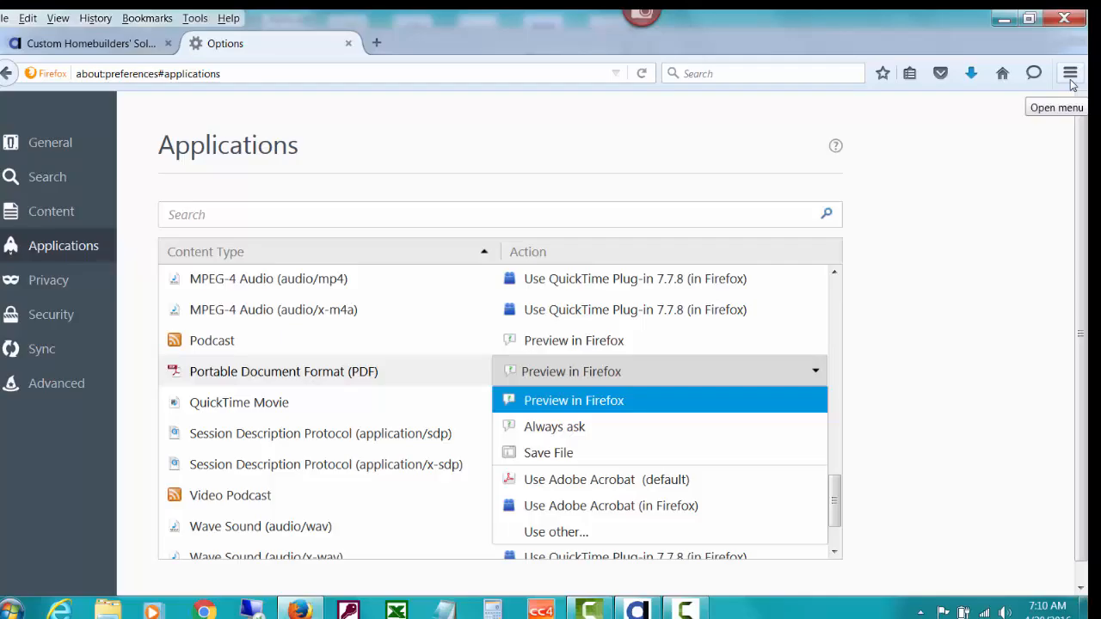
pyautogui.press('Escape')
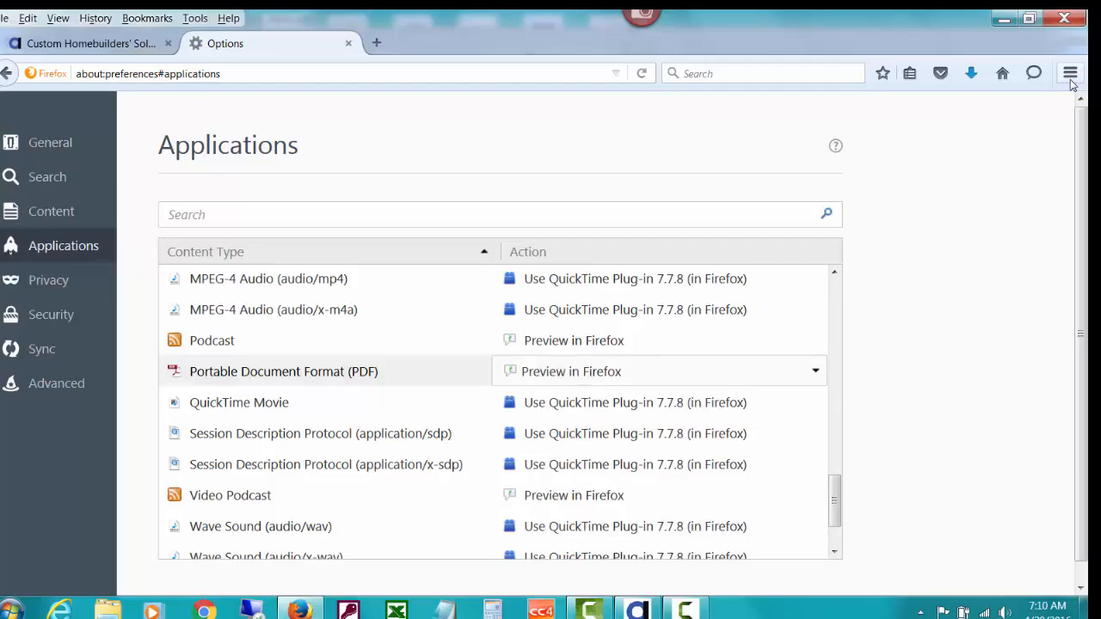
pyautogui.click(348, 44)
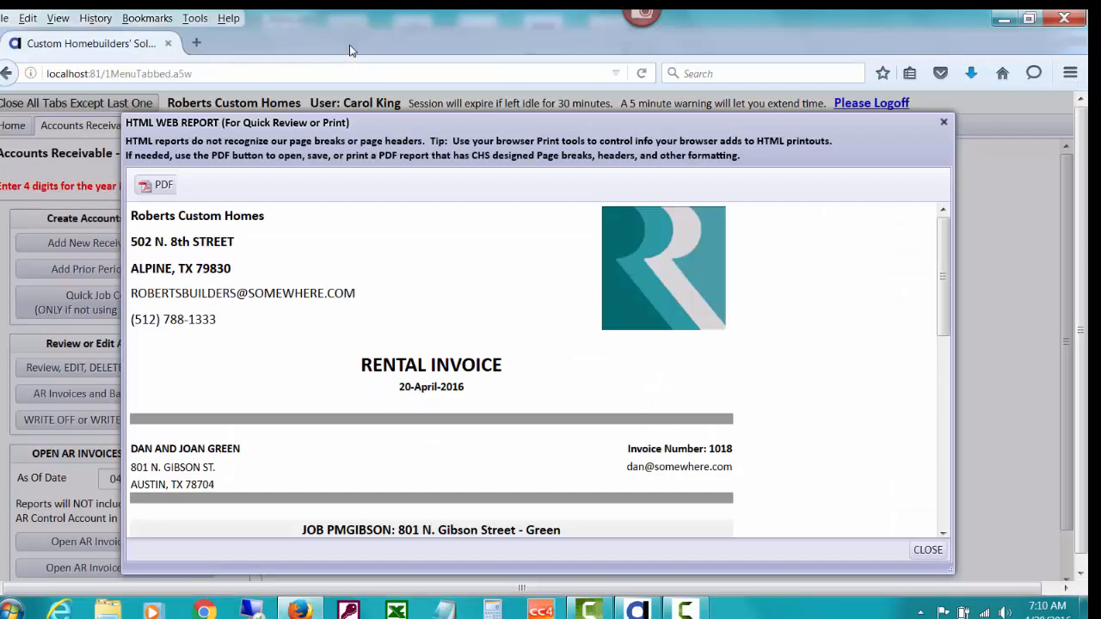
# Step: Open the renters' invoices PDF with Adobe Acrobat, review it, and close both the PDF and the HTML report
pyautogui.click(165, 186)
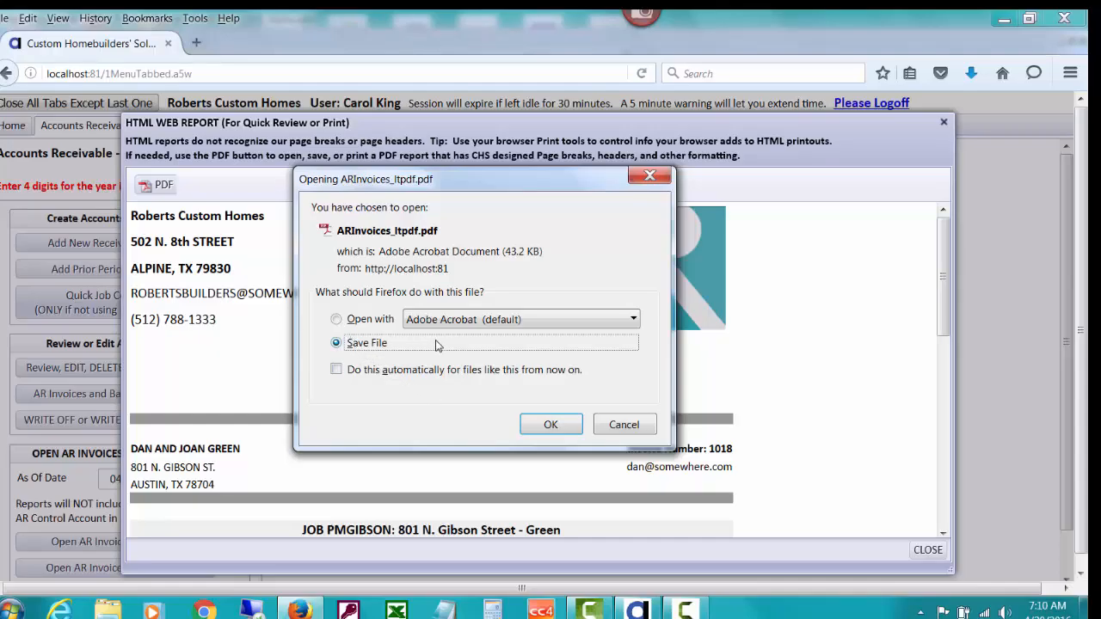
pyautogui.click(335, 321)
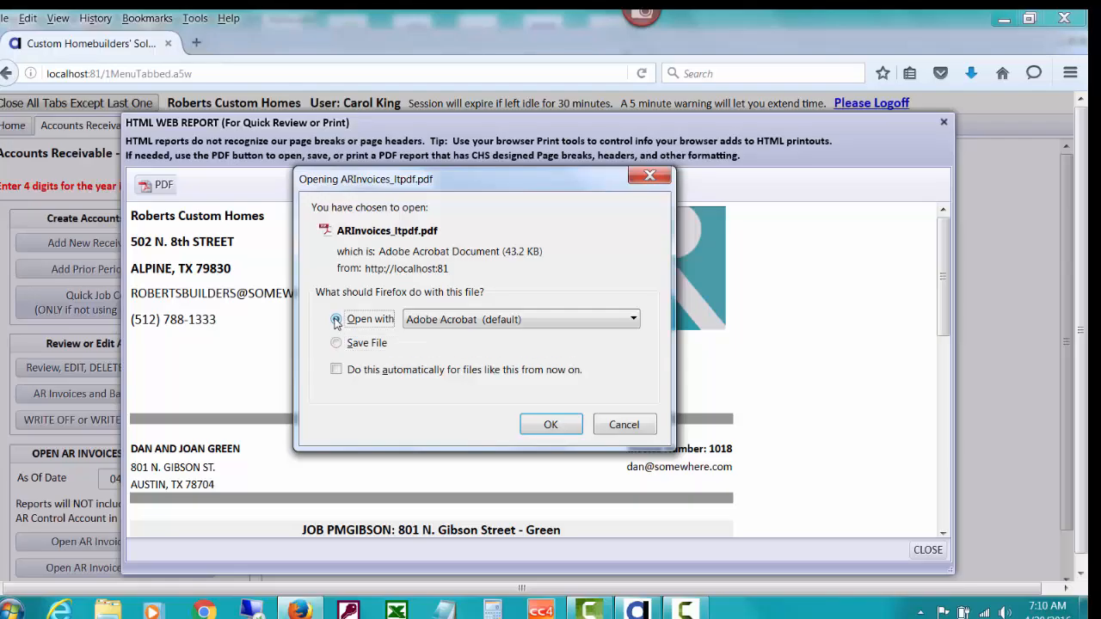
pyautogui.click(550, 426)
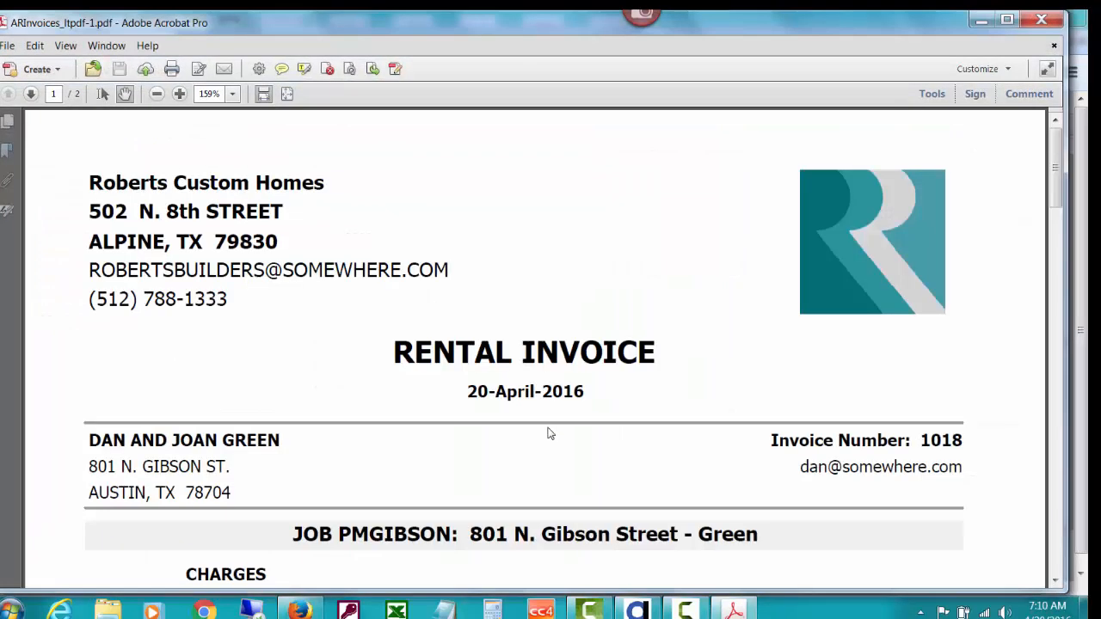
pyautogui.moveTo(1058, 174); pyautogui.dragTo(1049, 144)
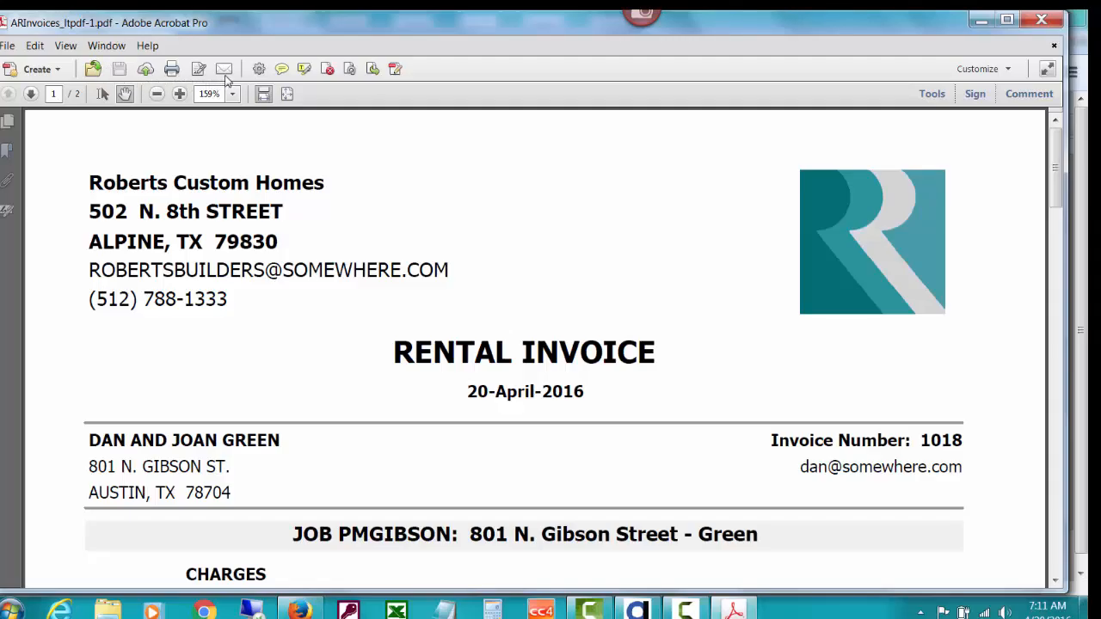
pyautogui.click(1039, 24)
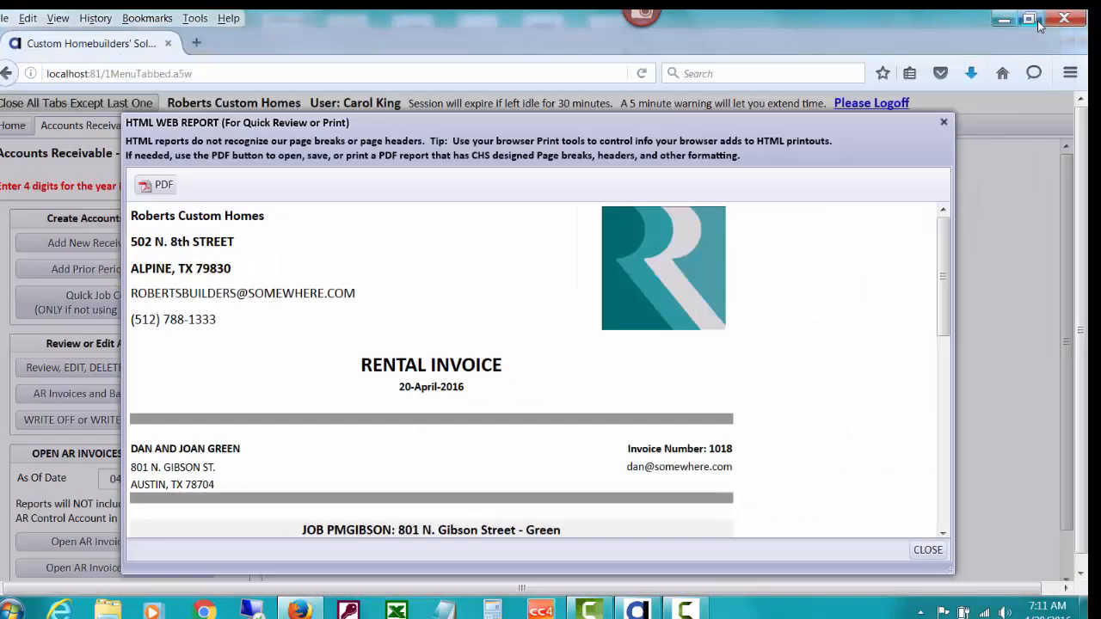
pyautogui.click(922, 550)
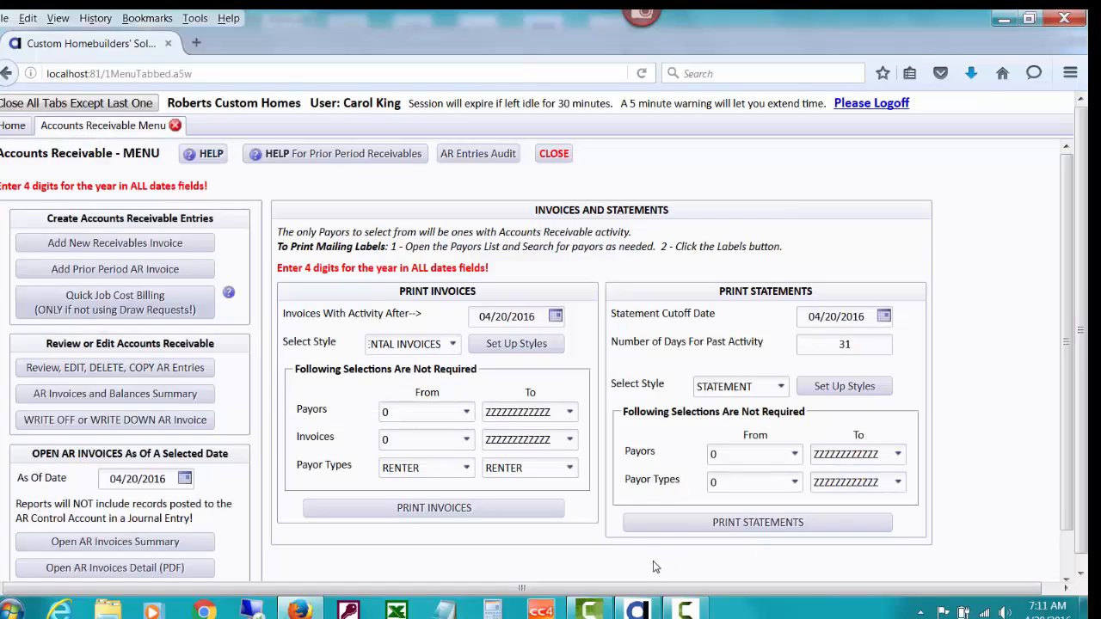
# Step: Open the Payors List and Setup and search for payors of type RENTER
pyautogui.click(8, 129)
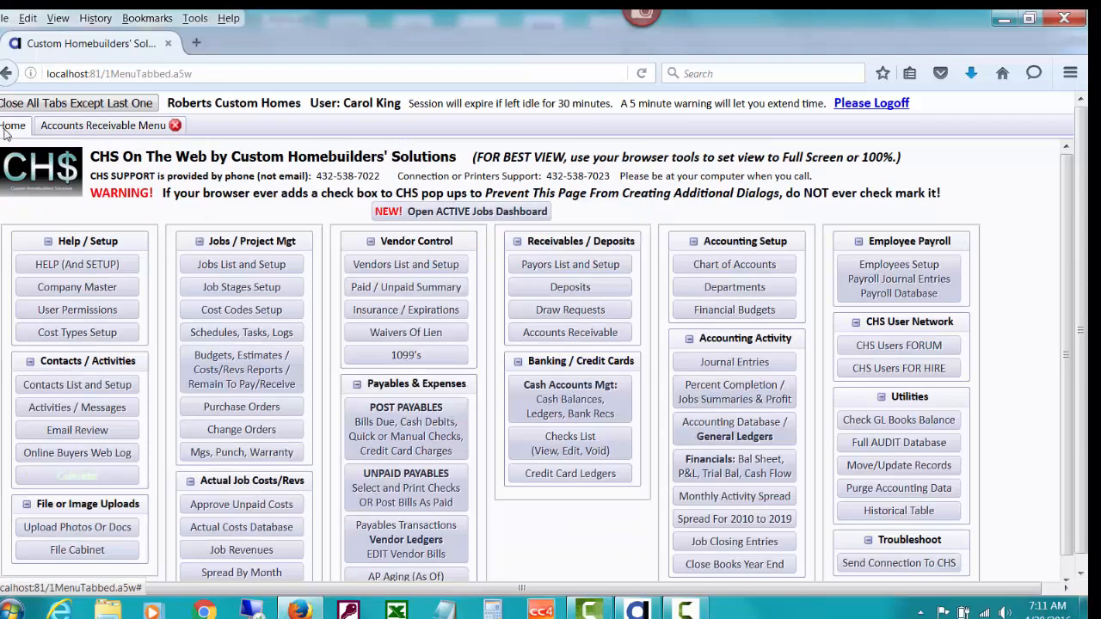
pyautogui.click(589, 268)
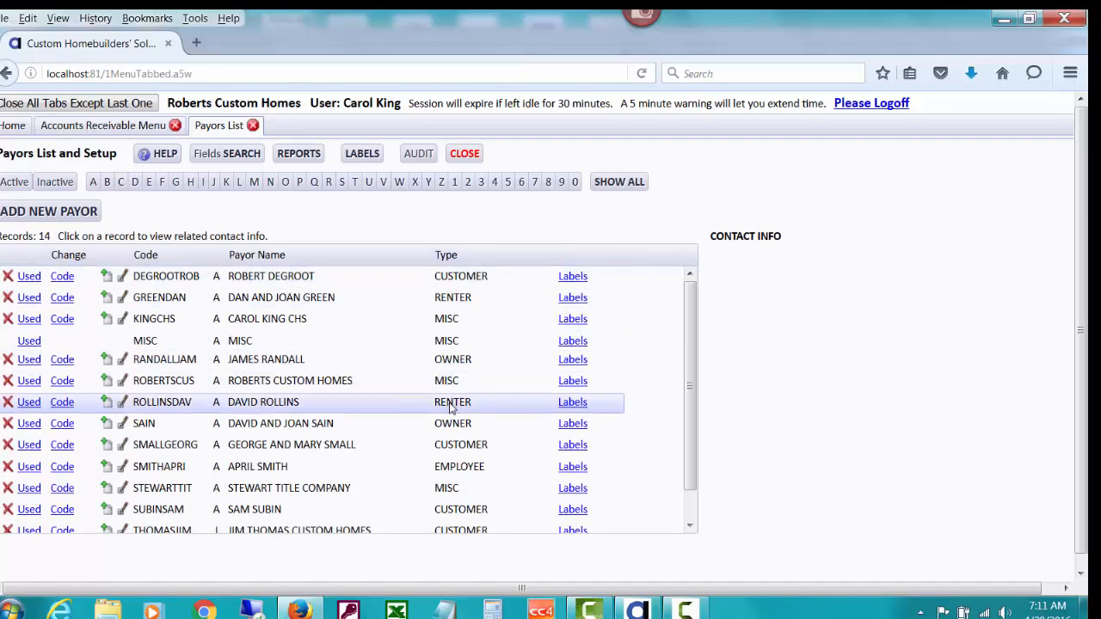
pyautogui.click(227, 153)
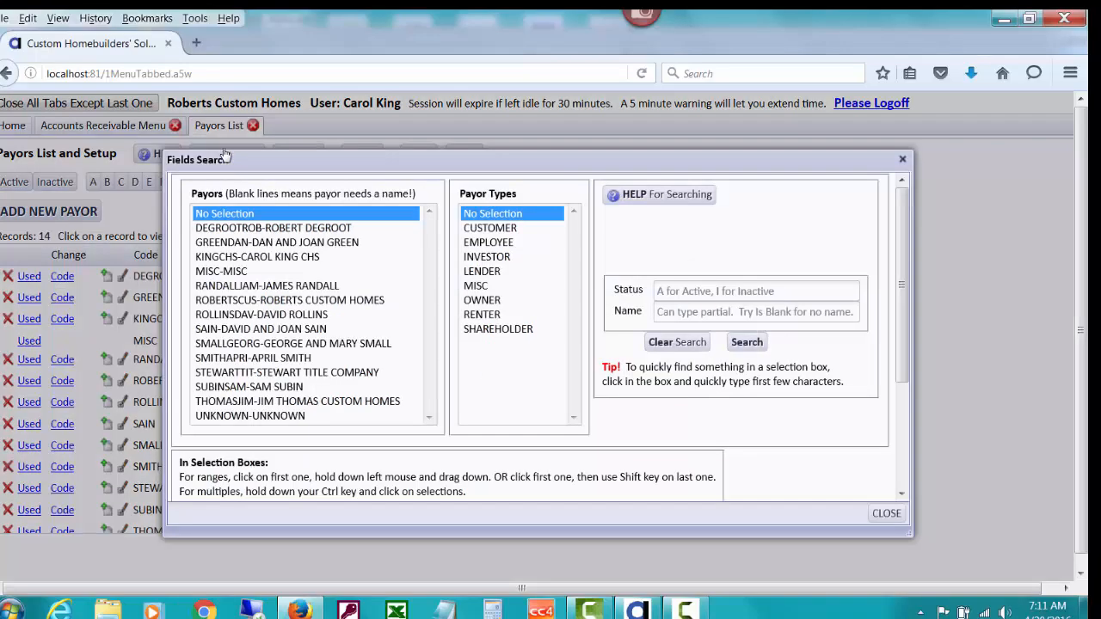
pyautogui.click(500, 319)
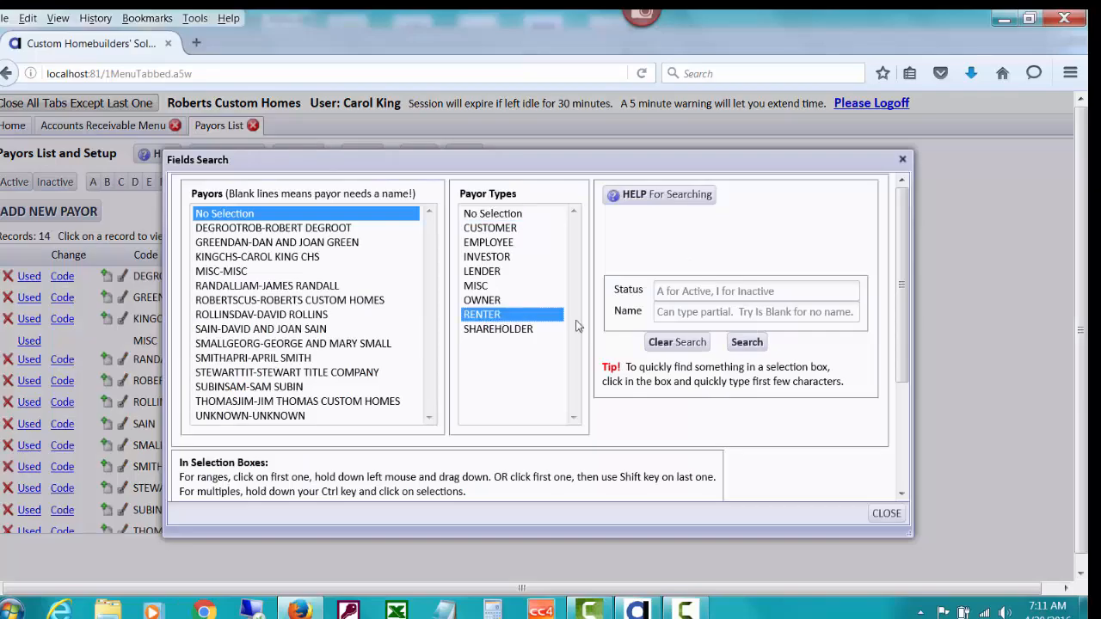
pyautogui.click(746, 342)
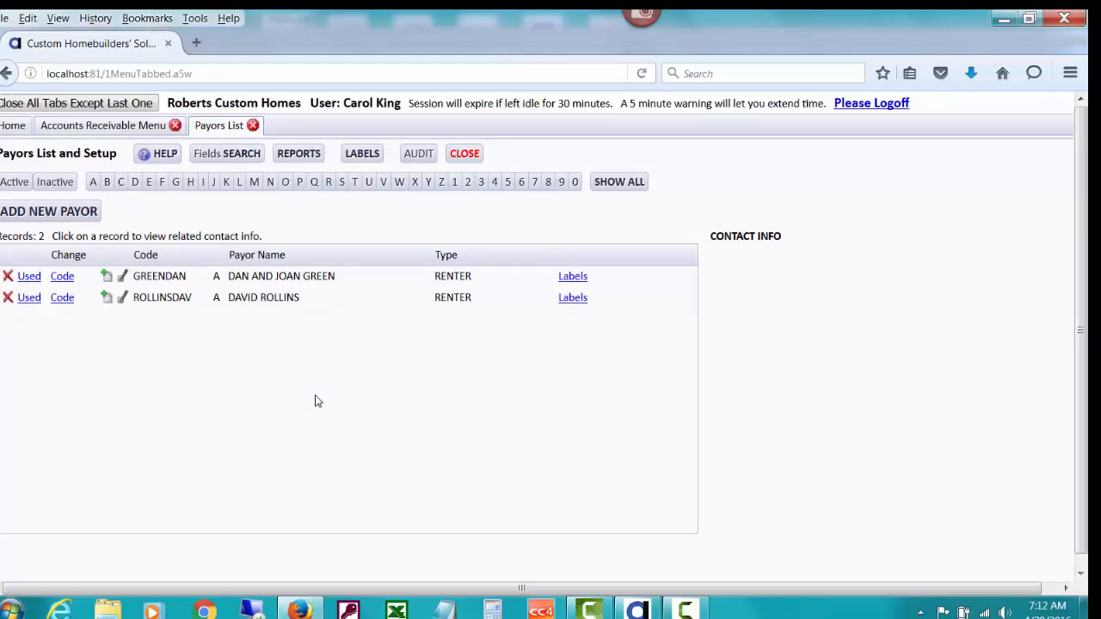
# Step: Generate mail labels sorted by name for the found renters, review the label sheet, and close it
pyautogui.click(353, 157)
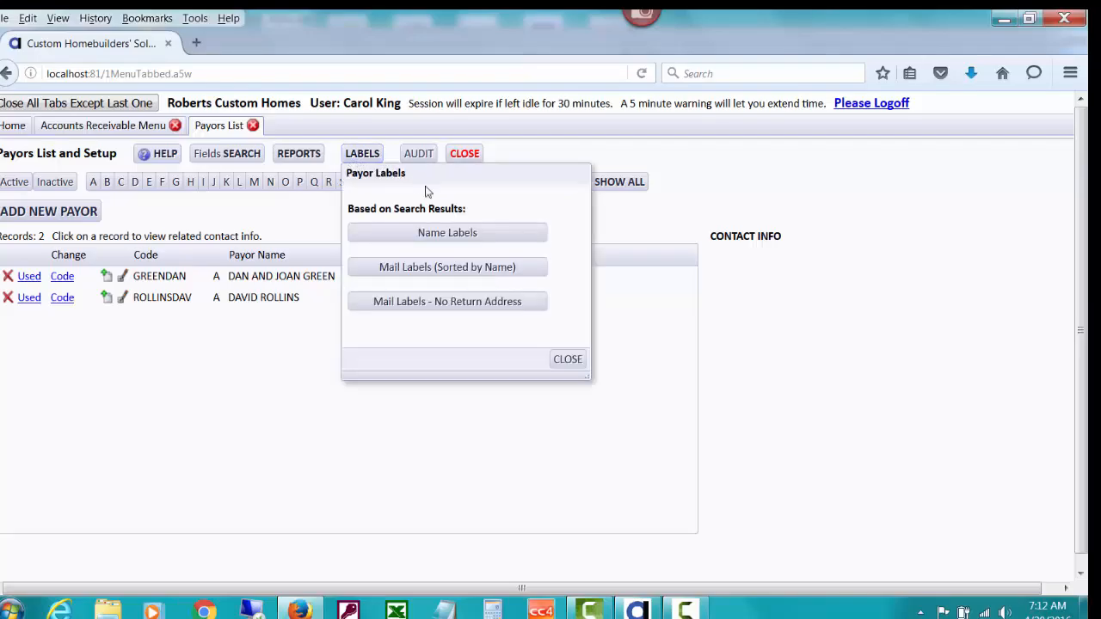
pyautogui.click(516, 268)
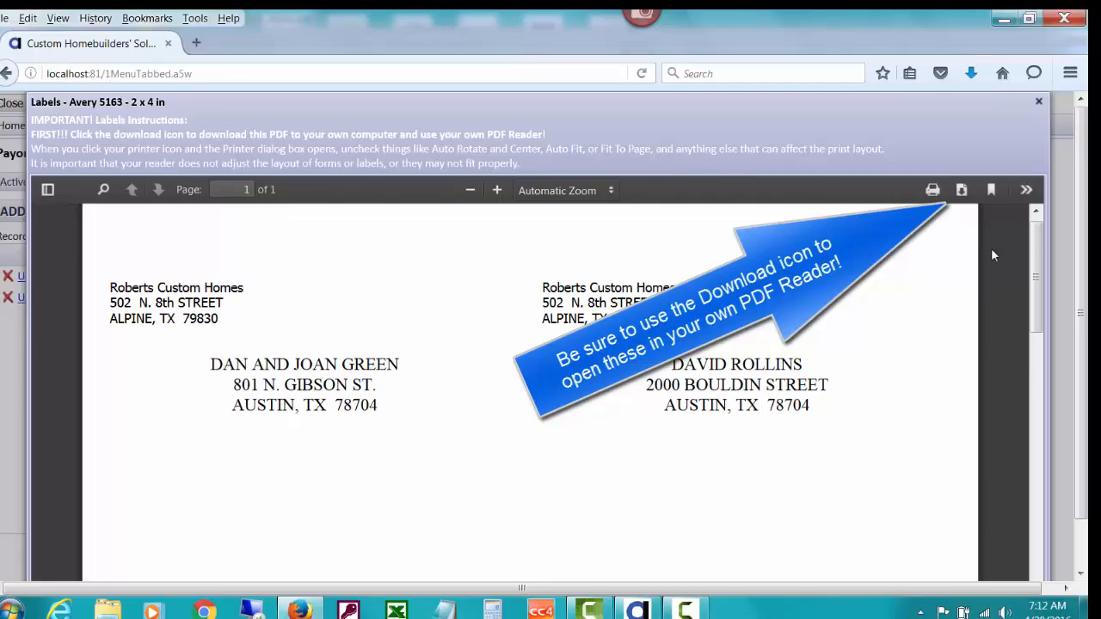
pyautogui.scroll(-1, 1032, 257)
pyautogui.scroll(2, 1037, 247)
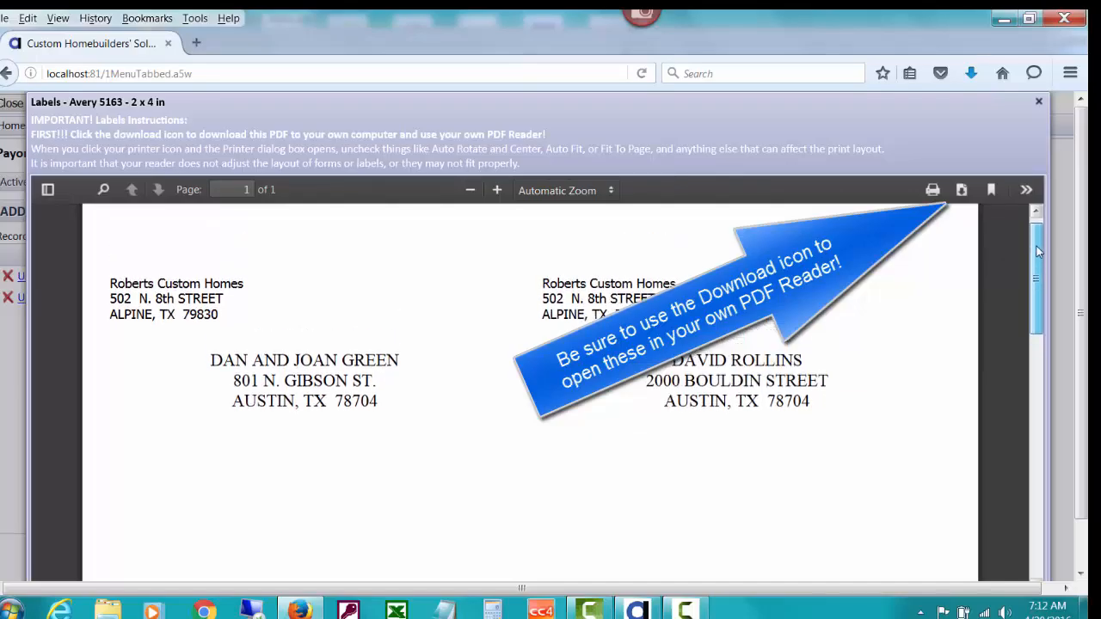
pyautogui.click(1038, 101)
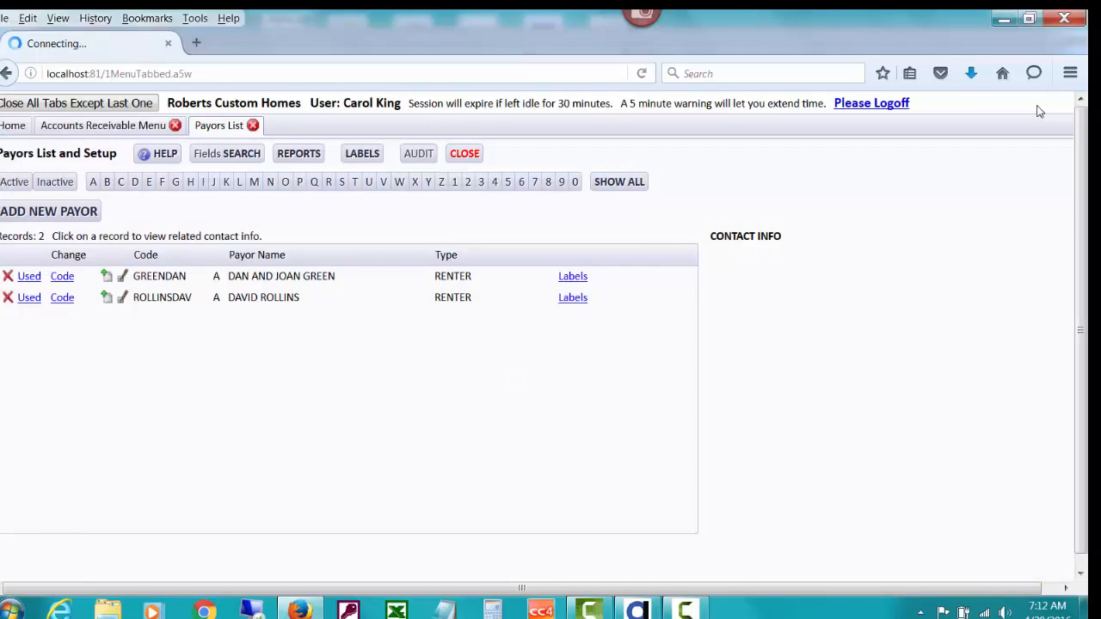
# Step: Generate a label sheet for the first renter only, close it, and return to the Accounts Receivable menu
pyautogui.click(578, 277)
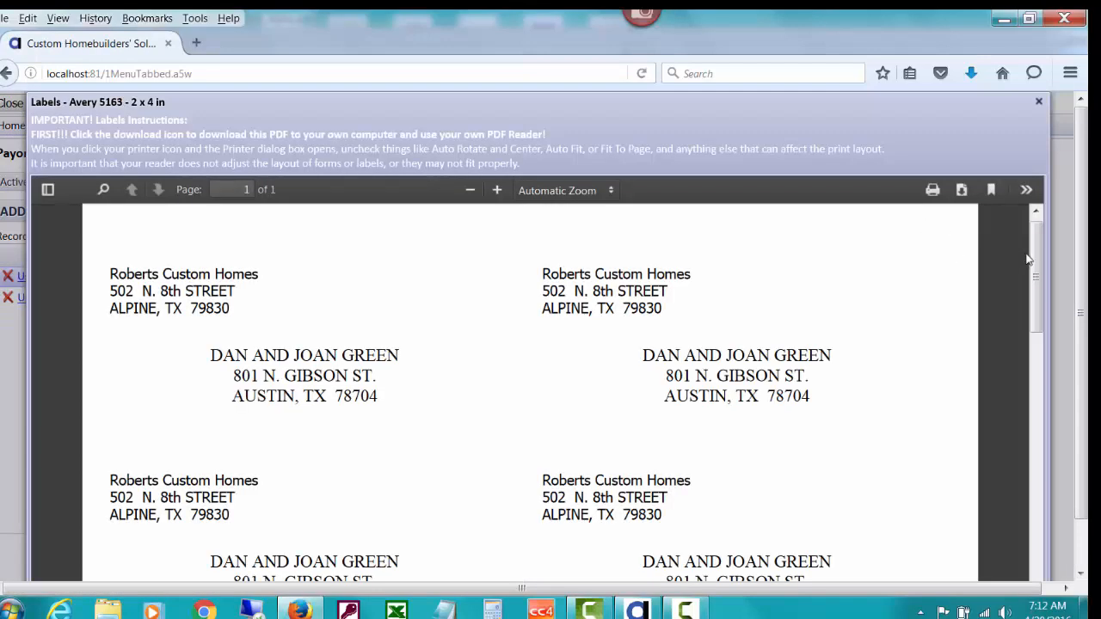
pyautogui.click(1039, 103)
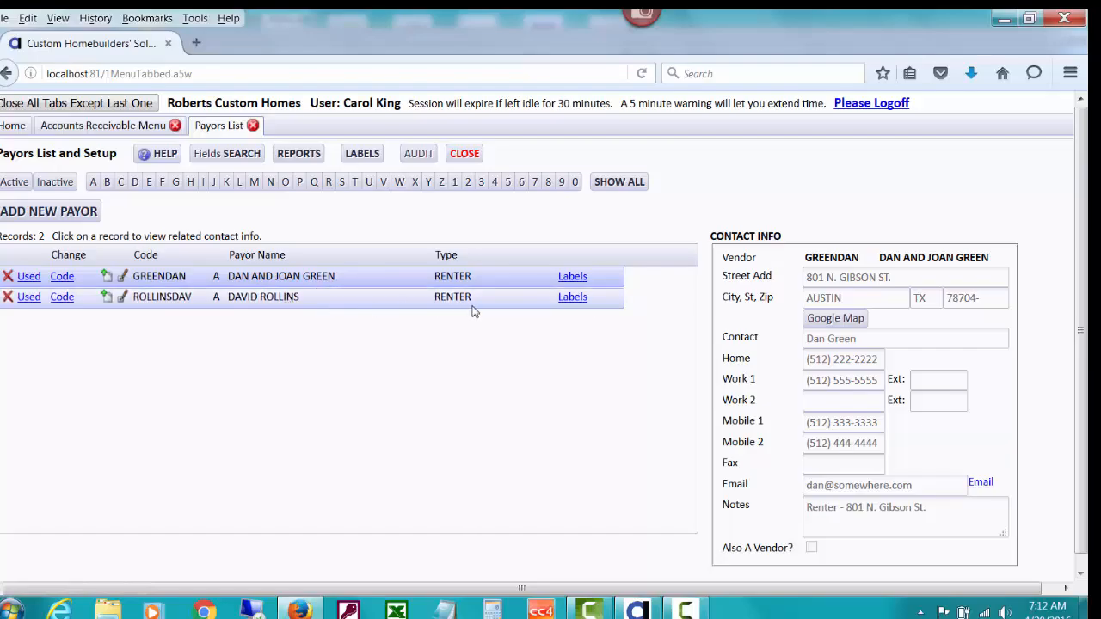
pyautogui.click(116, 130)
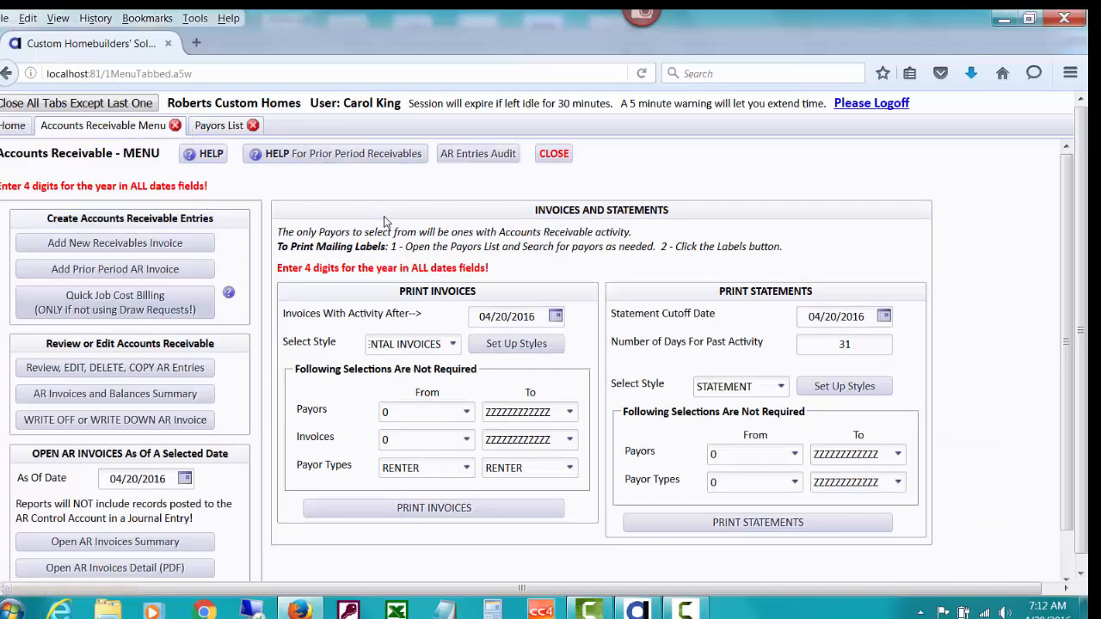
pyautogui.click(393, 346)
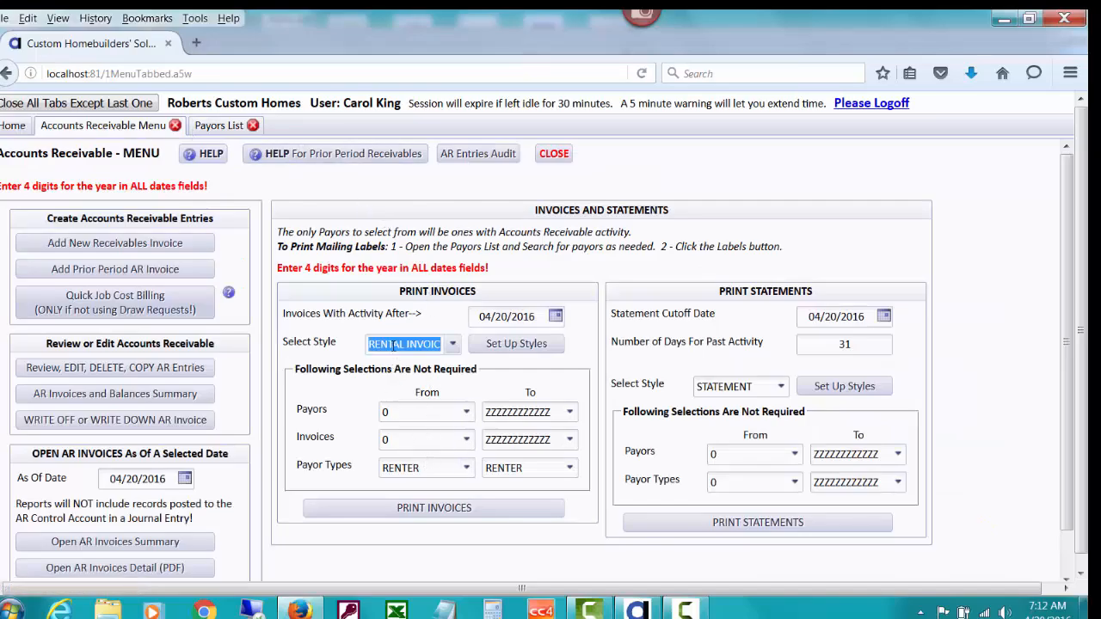
pyautogui.click(566, 561)
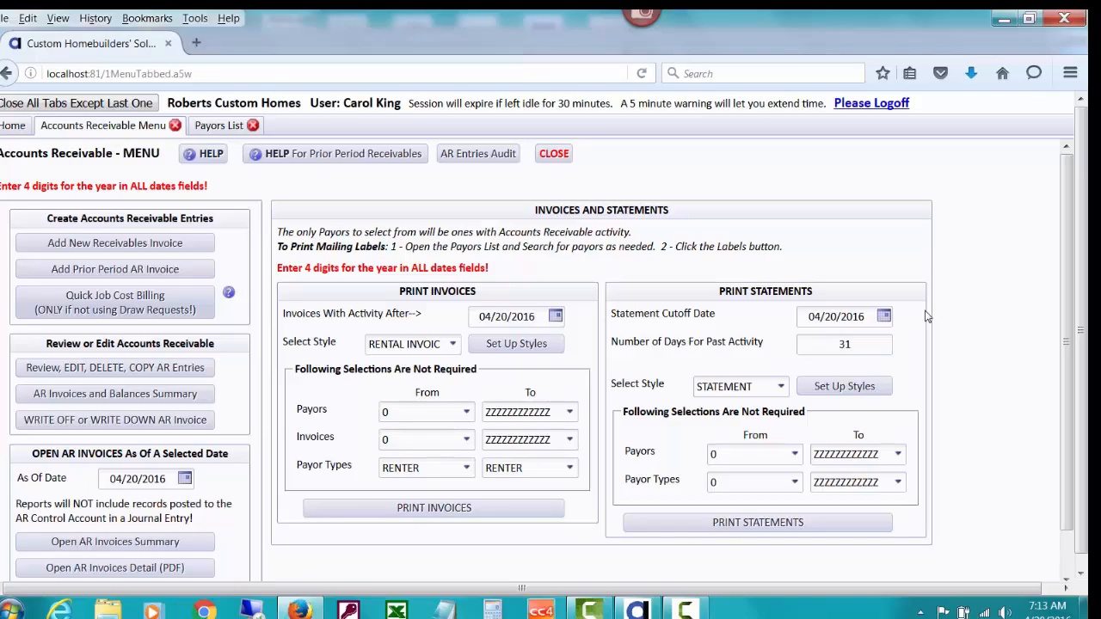
# Step: Review the STATEMENT style's title and body text from the statement printing settings, and close the style and the styles list
pyautogui.click(828, 386)
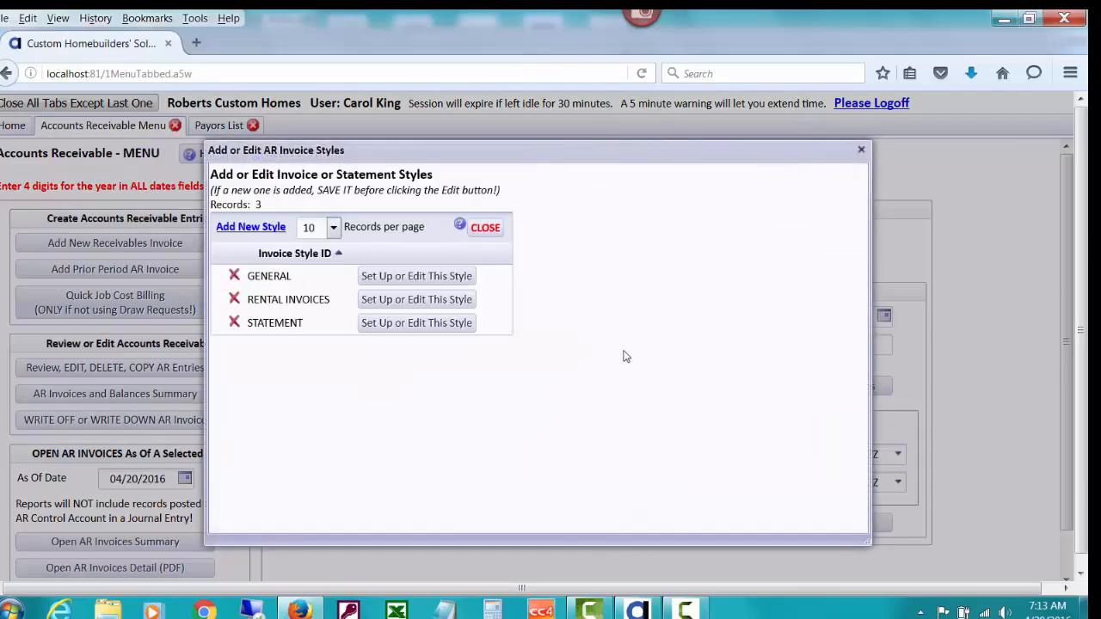
pyautogui.click(425, 324)
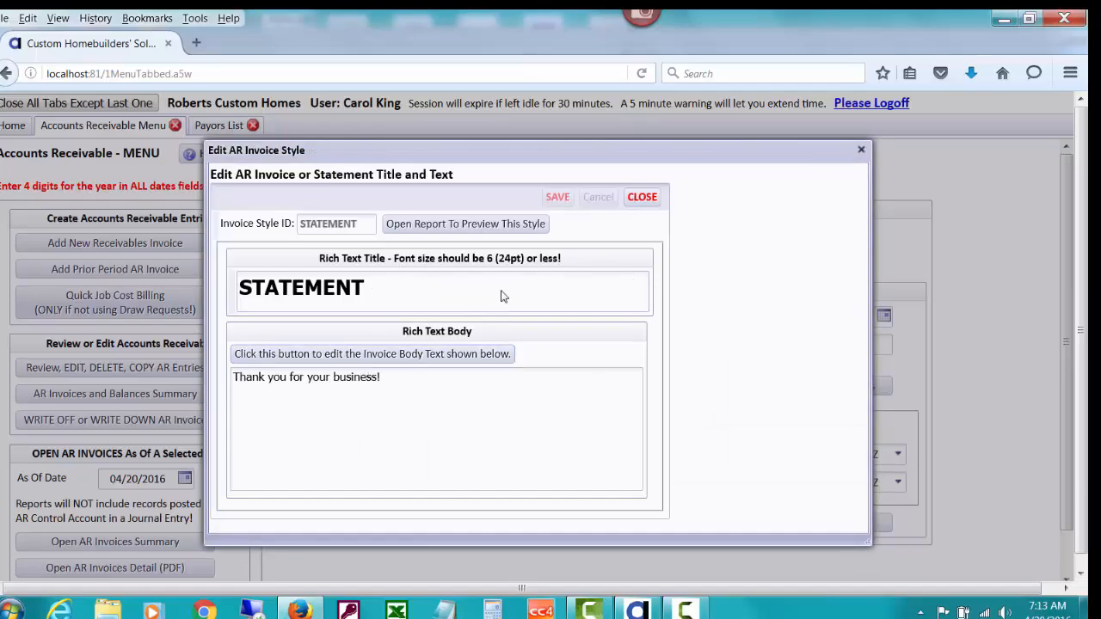
pyautogui.click(641, 197)
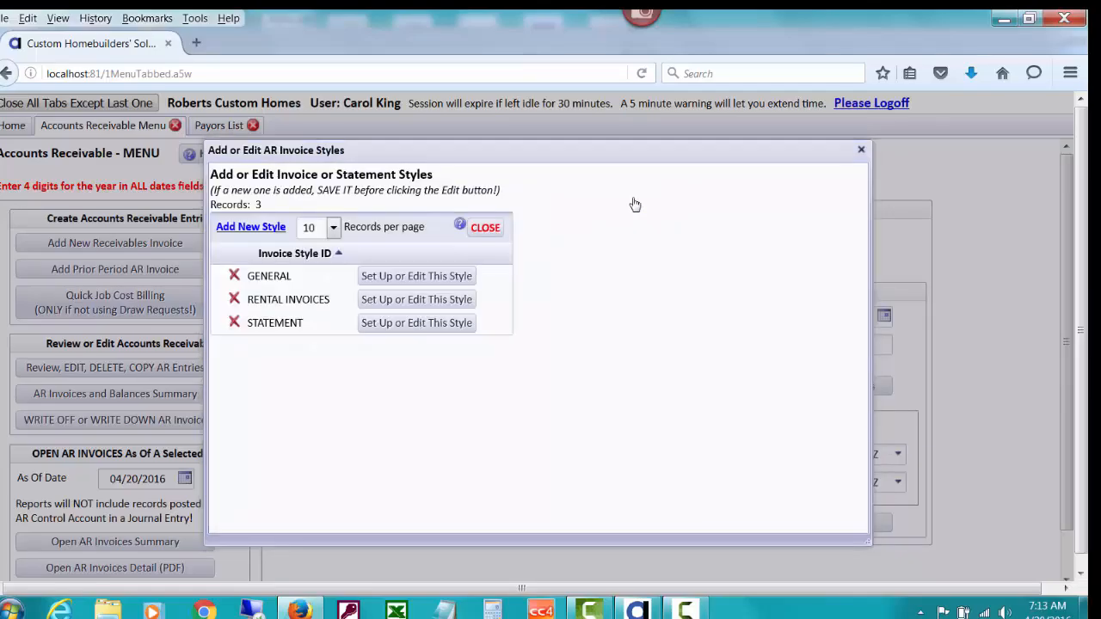
pyautogui.click(486, 227)
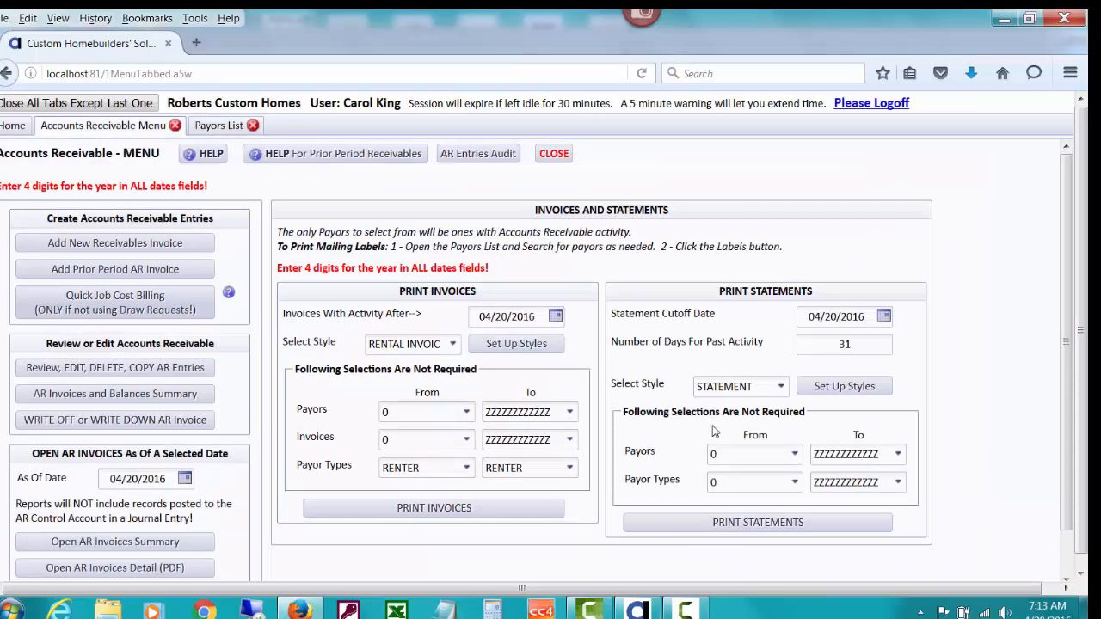
# Step: Limit the statements to payor type RENTER, generate them with the STATEMENT style, review the report to its end, and close it
pyautogui.click(792, 482)
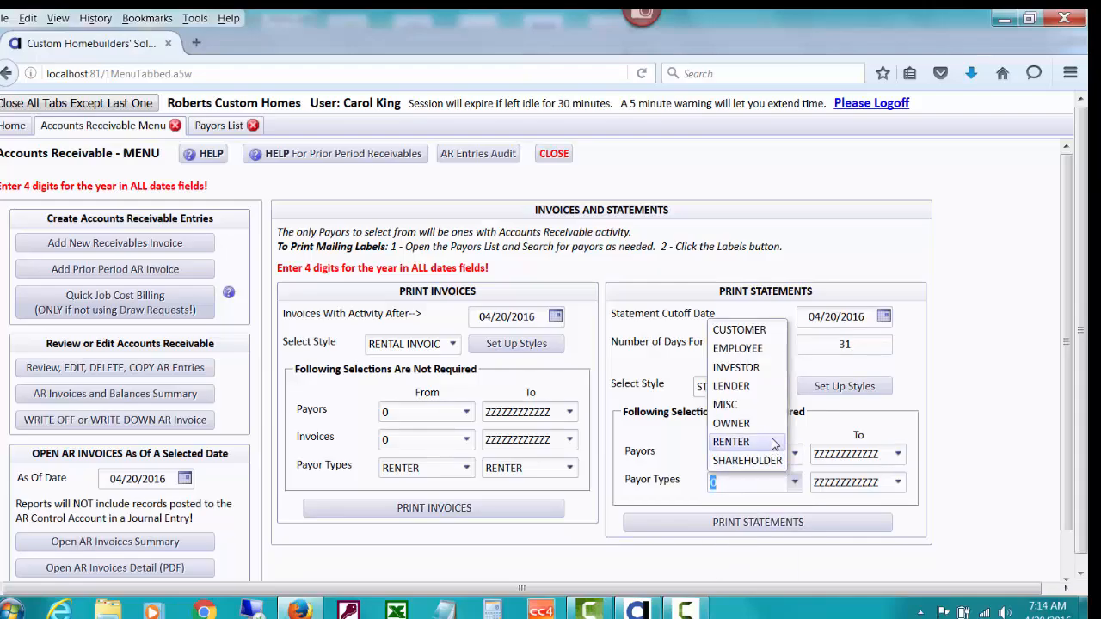
pyautogui.click(773, 443)
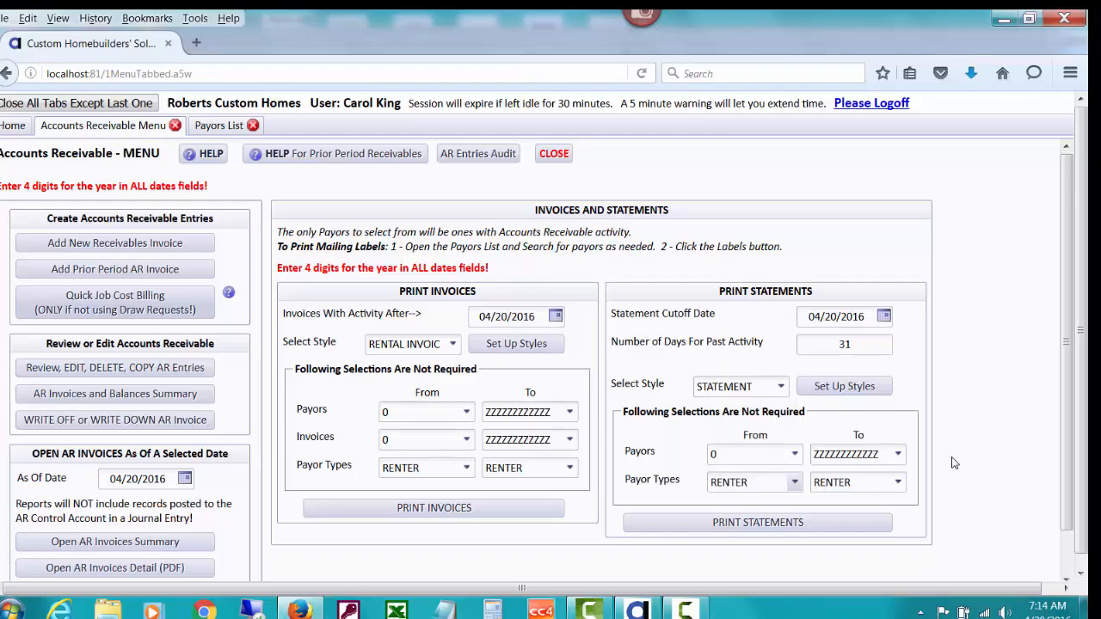
pyautogui.click(775, 523)
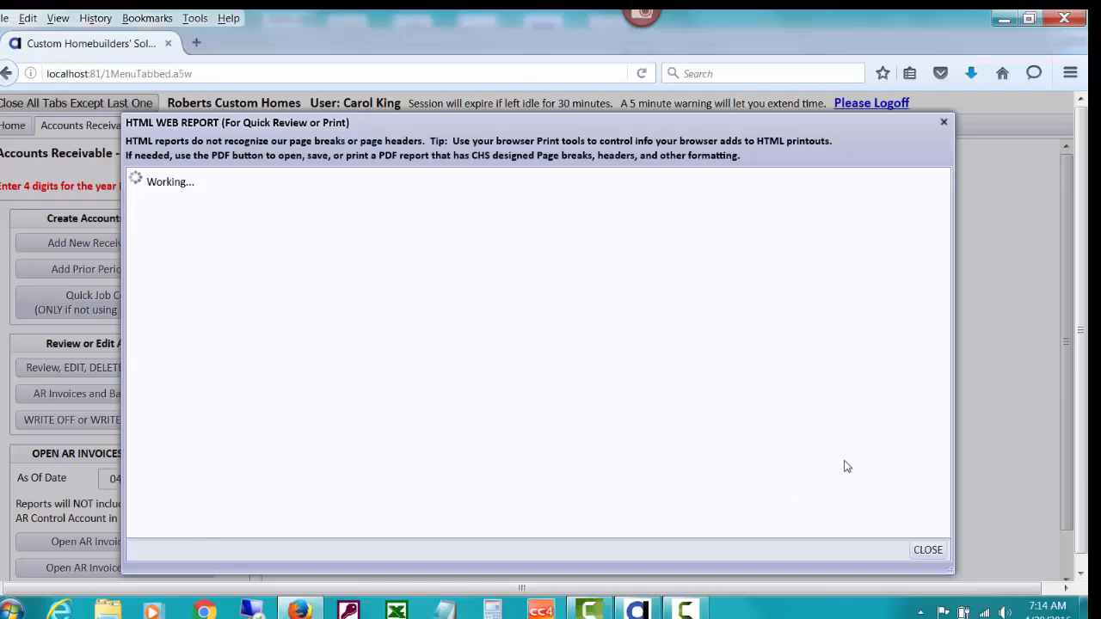
pyautogui.moveTo(949, 276); pyautogui.dragTo(956, 497)
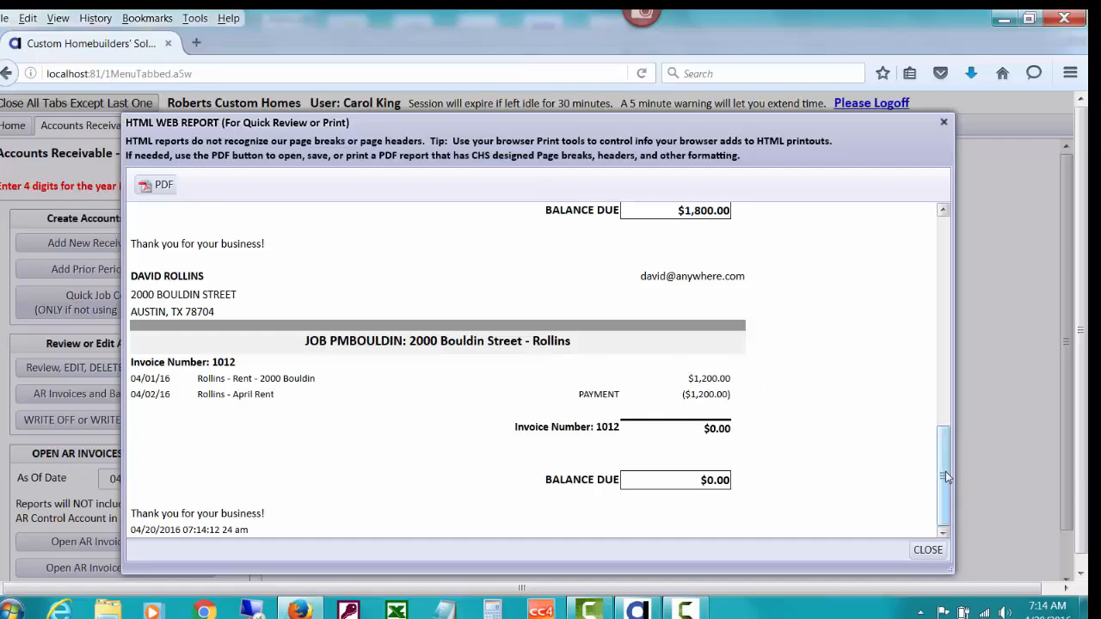
pyautogui.moveTo(945, 478); pyautogui.dragTo(940, 262)
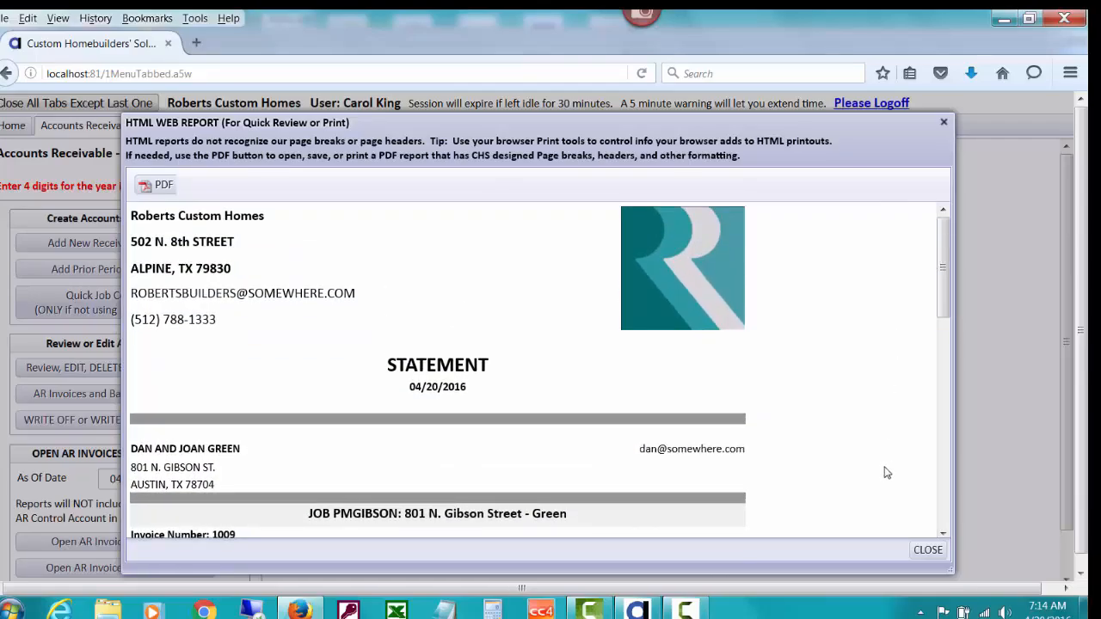
pyautogui.click(929, 551)
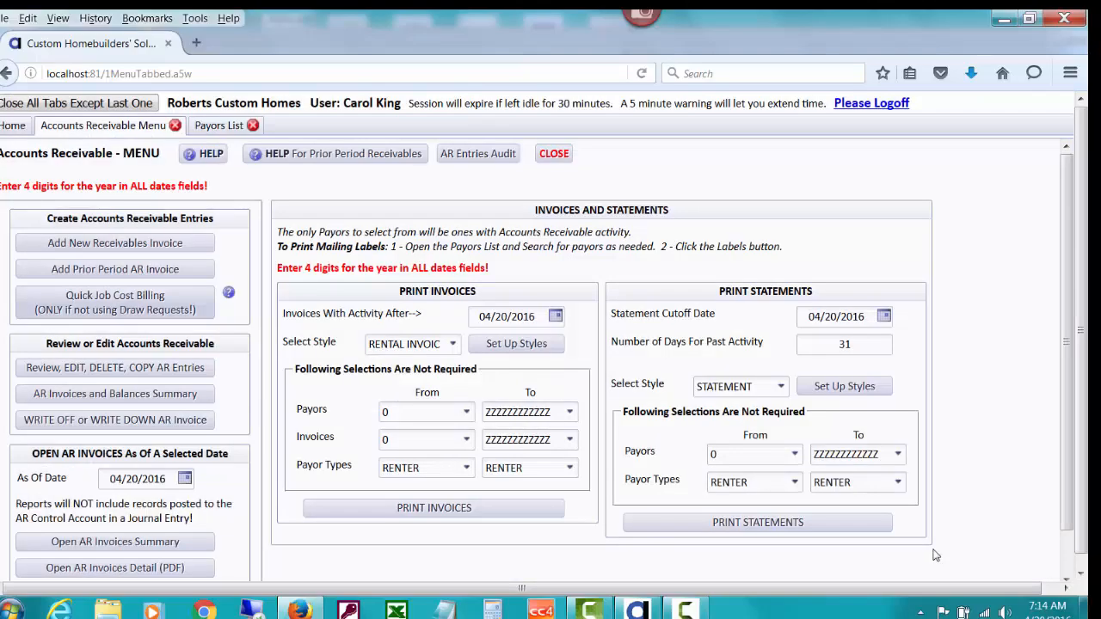
# Step: Set the statement cutoff date to 05/01/2016 and generate the renters' statements again
pyautogui.click(884, 317)
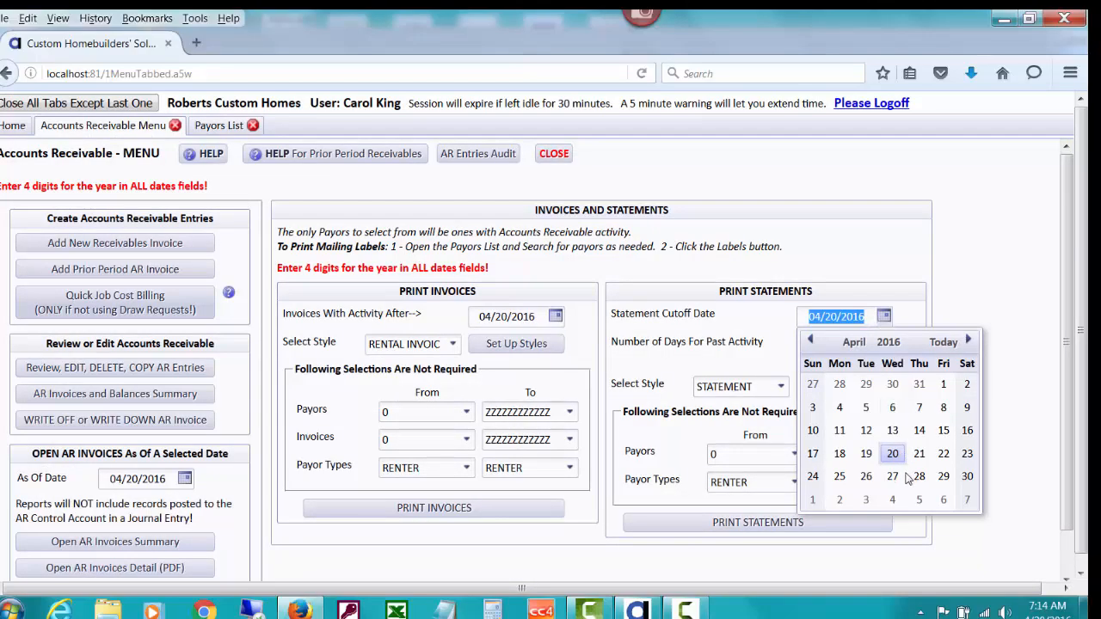
pyautogui.click(814, 501)
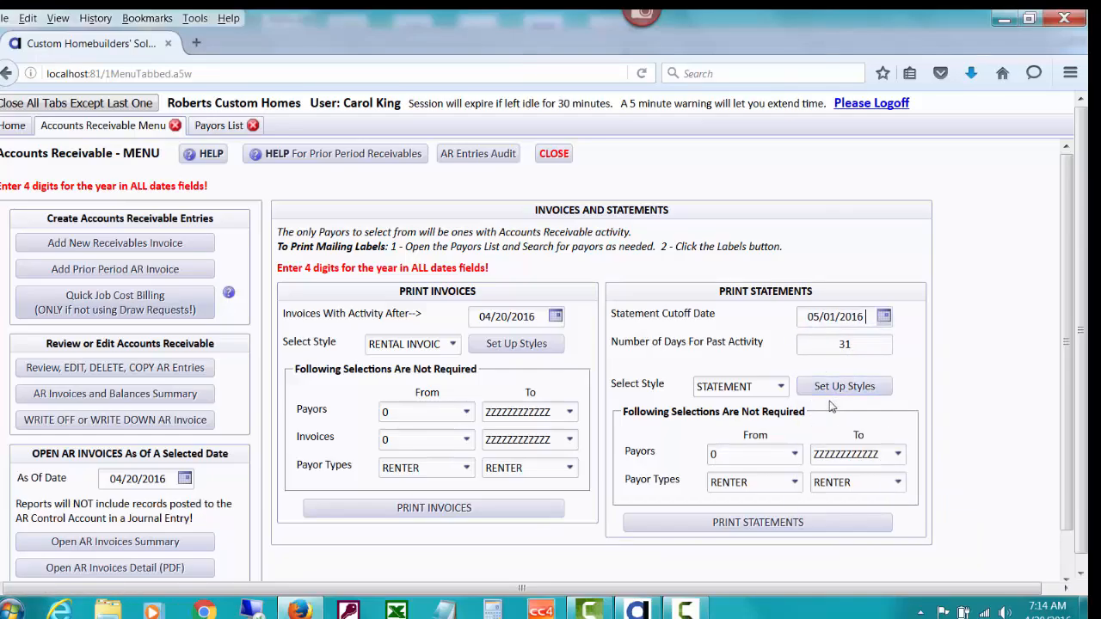
pyautogui.click(796, 524)
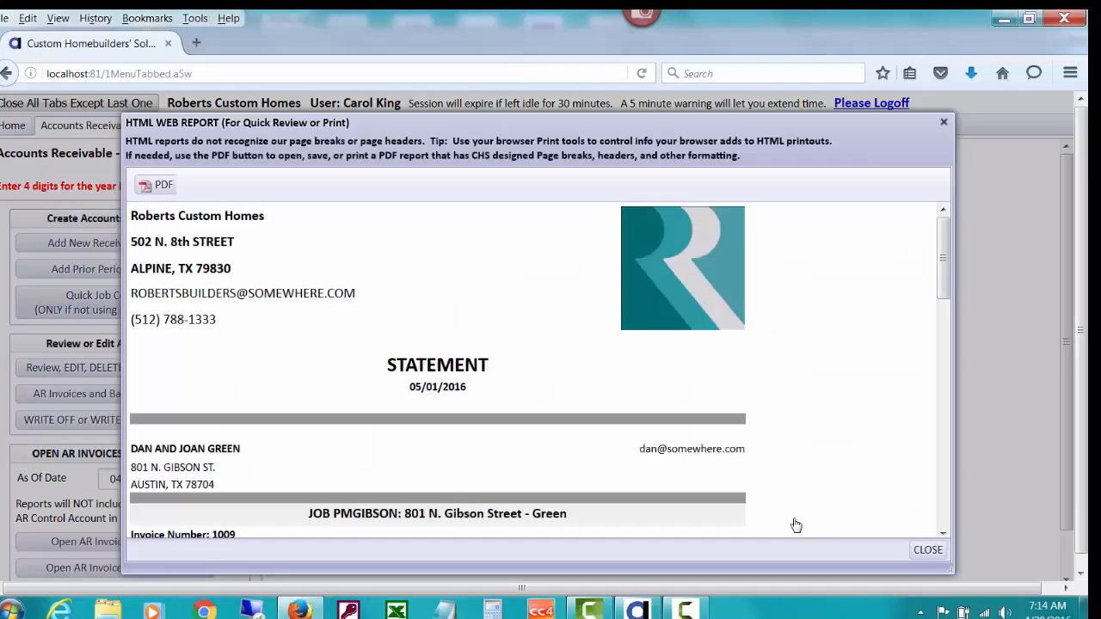
# Step: Produce the PDF version of the statements and open it with Adobe Acrobat instead of saving it
pyautogui.click(142, 193)
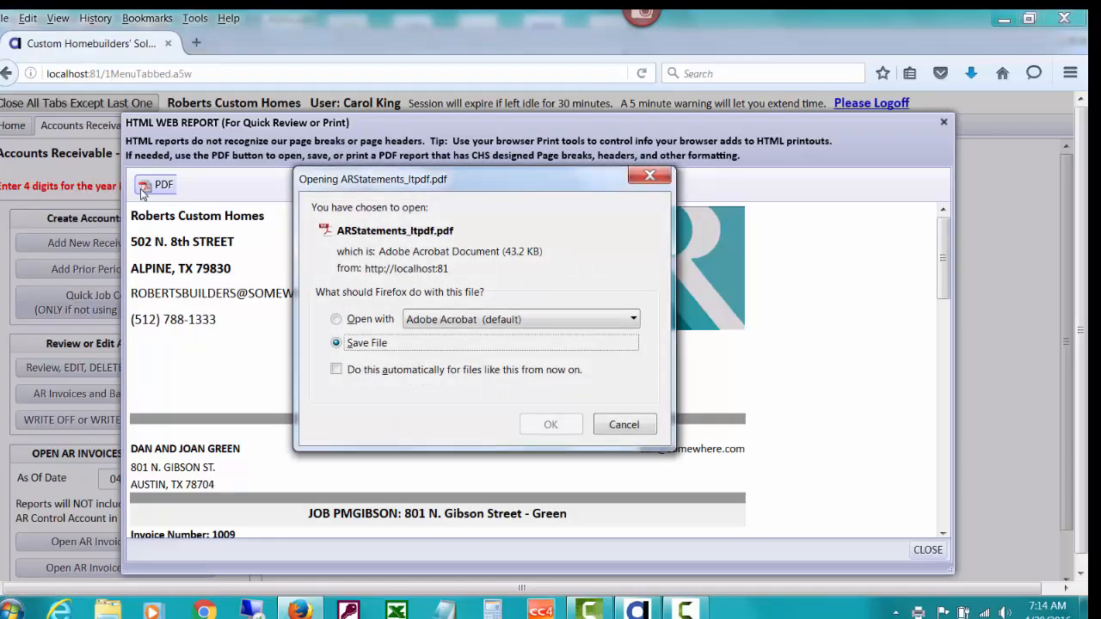
pyautogui.click(338, 320)
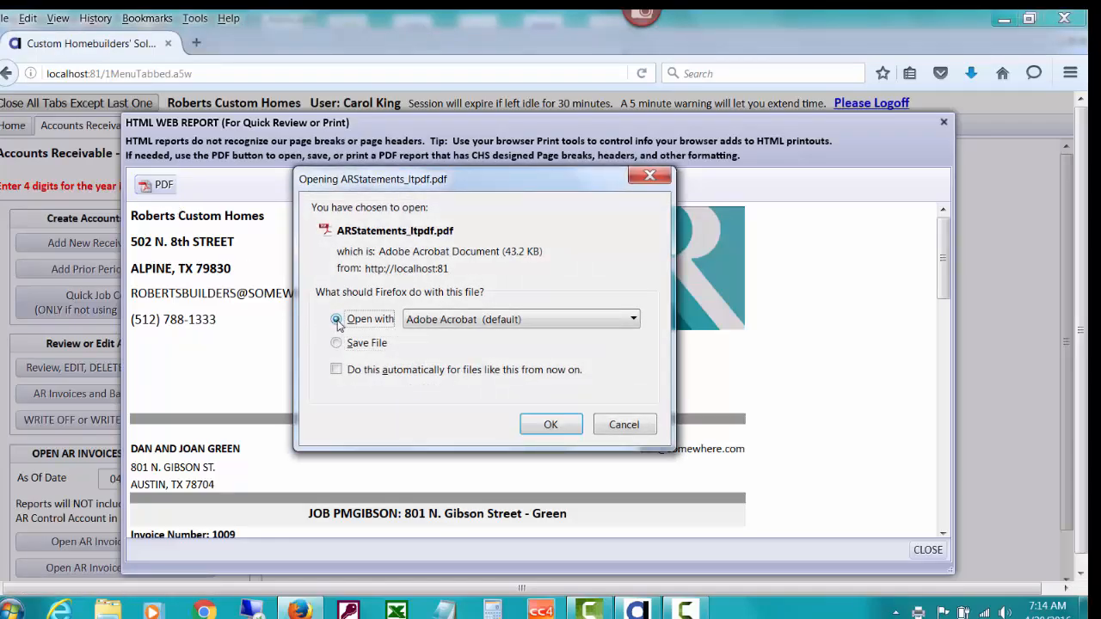
pyautogui.click(549, 425)
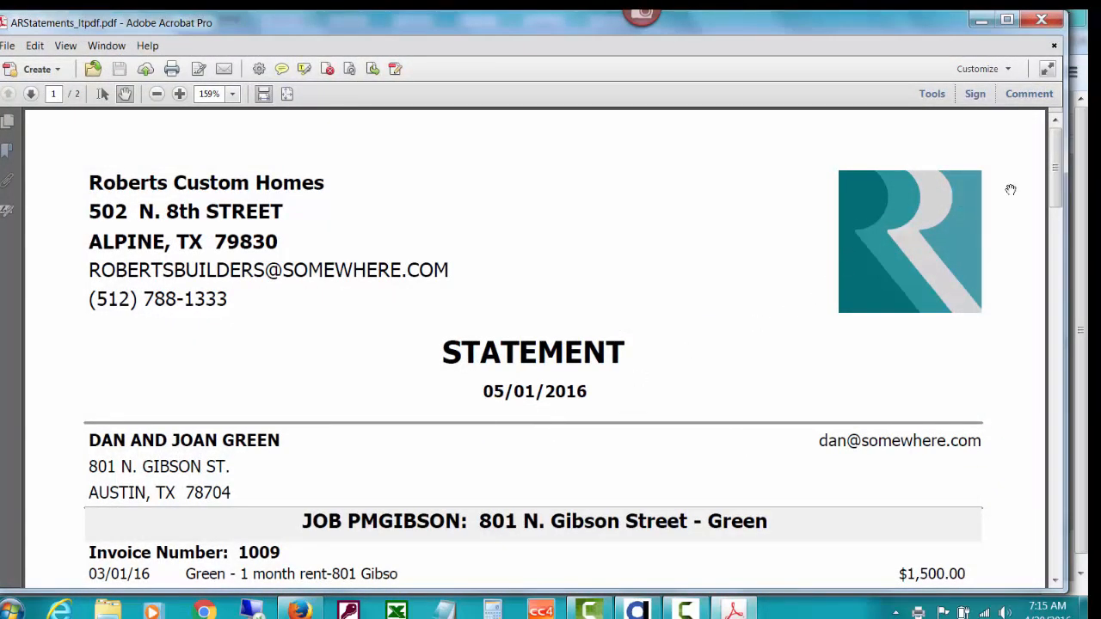
# Step: Examine the invoices, payments and balance due on each renter's statement in the PDF, and close the PDF and the web report
pyautogui.moveTo(1057, 179); pyautogui.dragTo(1059, 282)
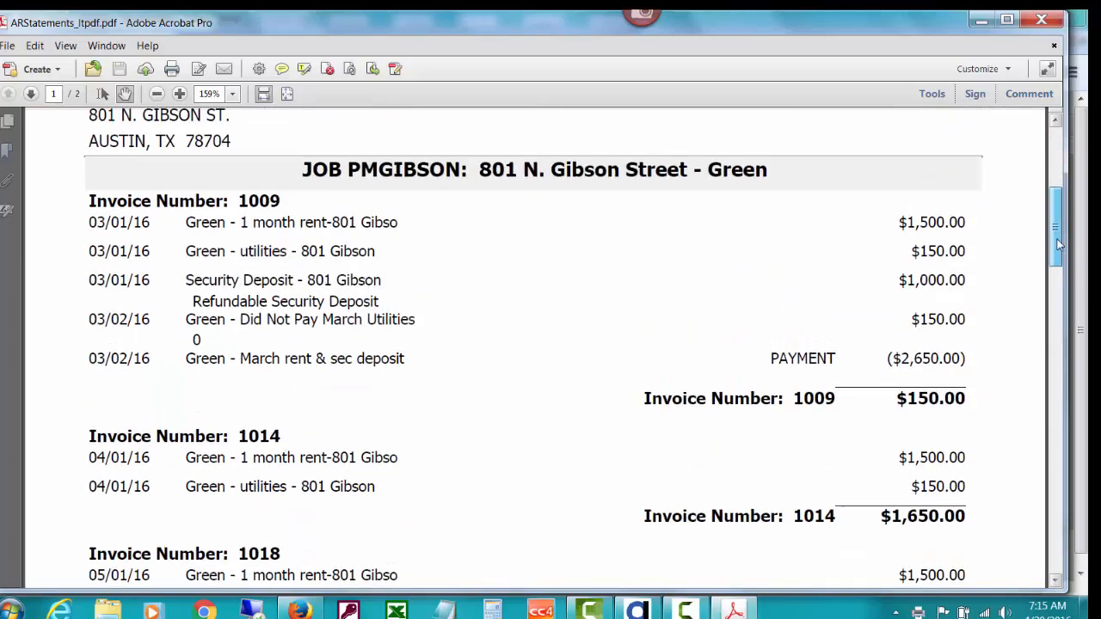
pyautogui.scroll(-2, 1057, 245)
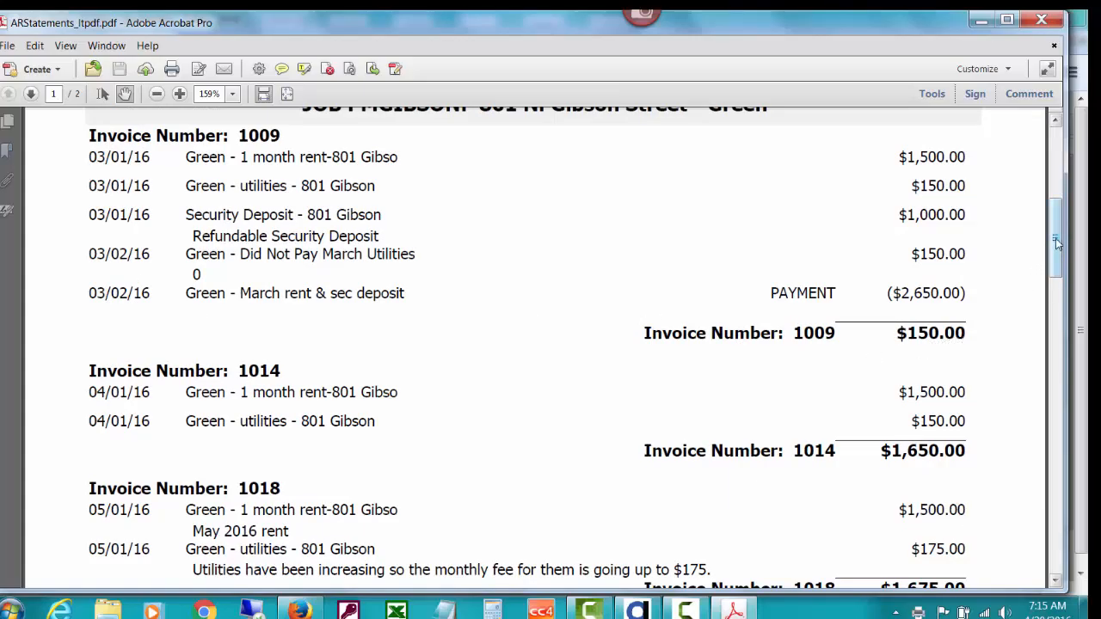
pyautogui.scroll(-1, 1058, 248)
pyautogui.moveTo(1058, 247); pyautogui.dragTo(1056, 279)
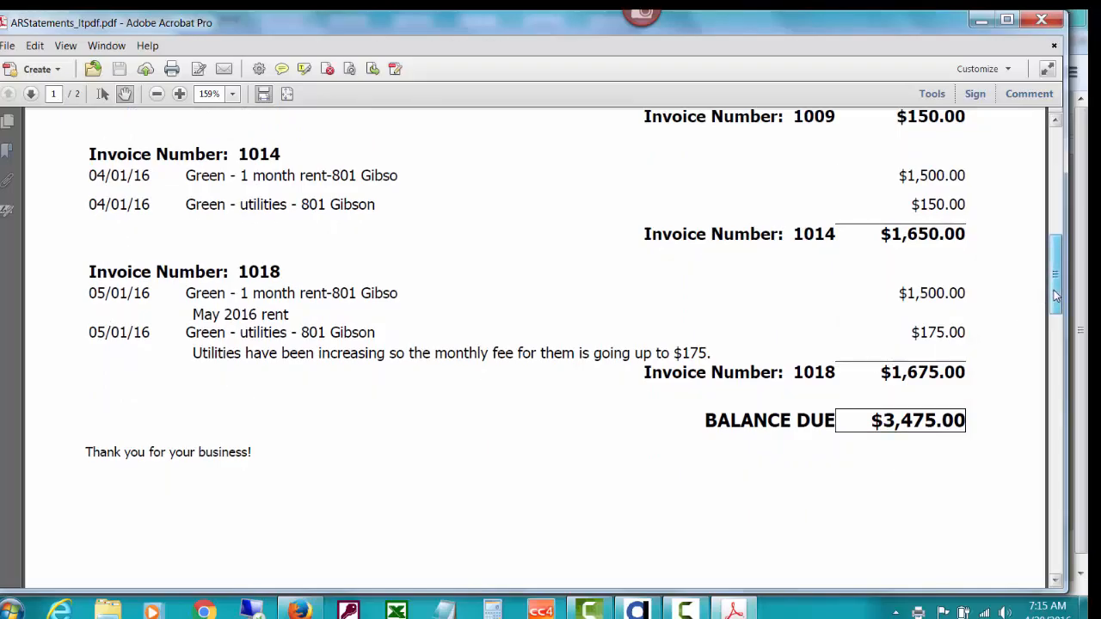
pyautogui.moveTo(1056, 295); pyautogui.dragTo(1055, 250)
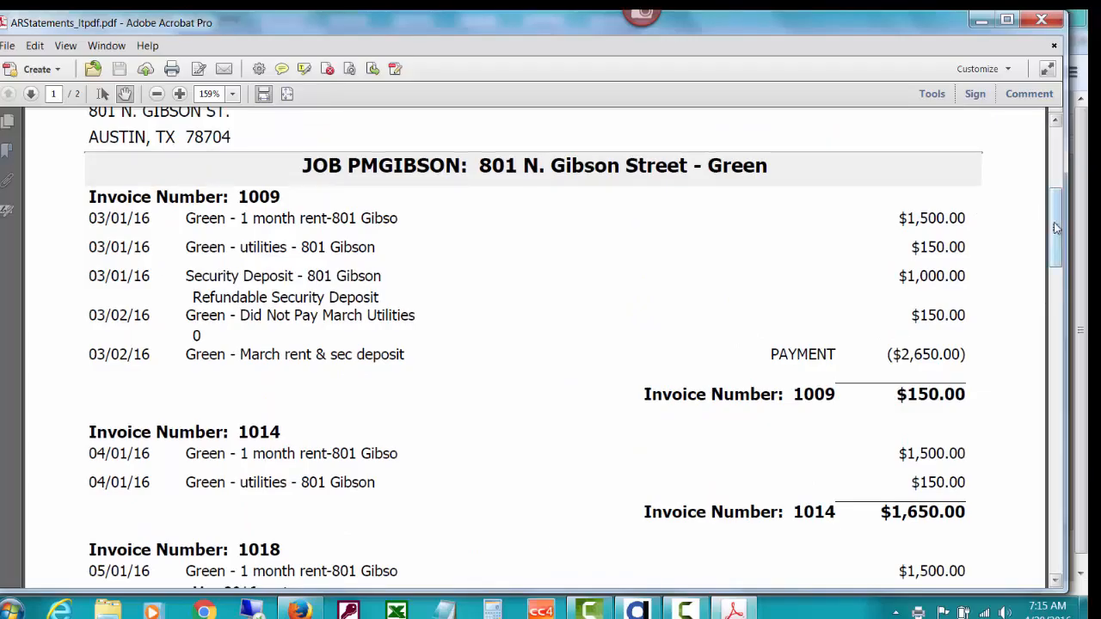
pyautogui.moveTo(1056, 228); pyautogui.dragTo(1057, 445)
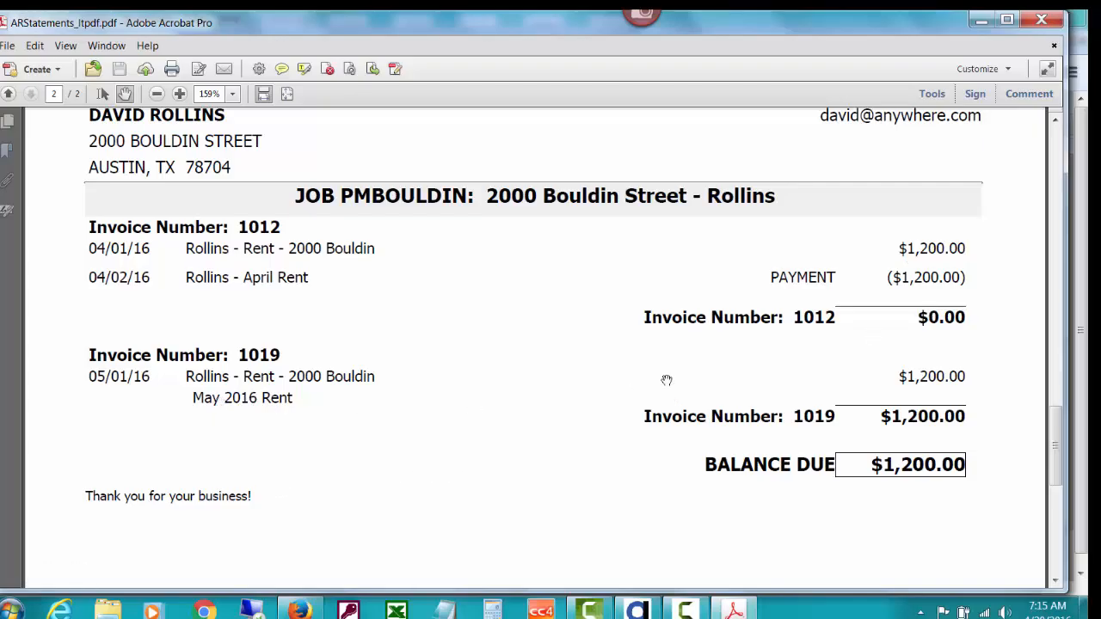
pyautogui.moveTo(1057, 436); pyautogui.dragTo(1056, 153)
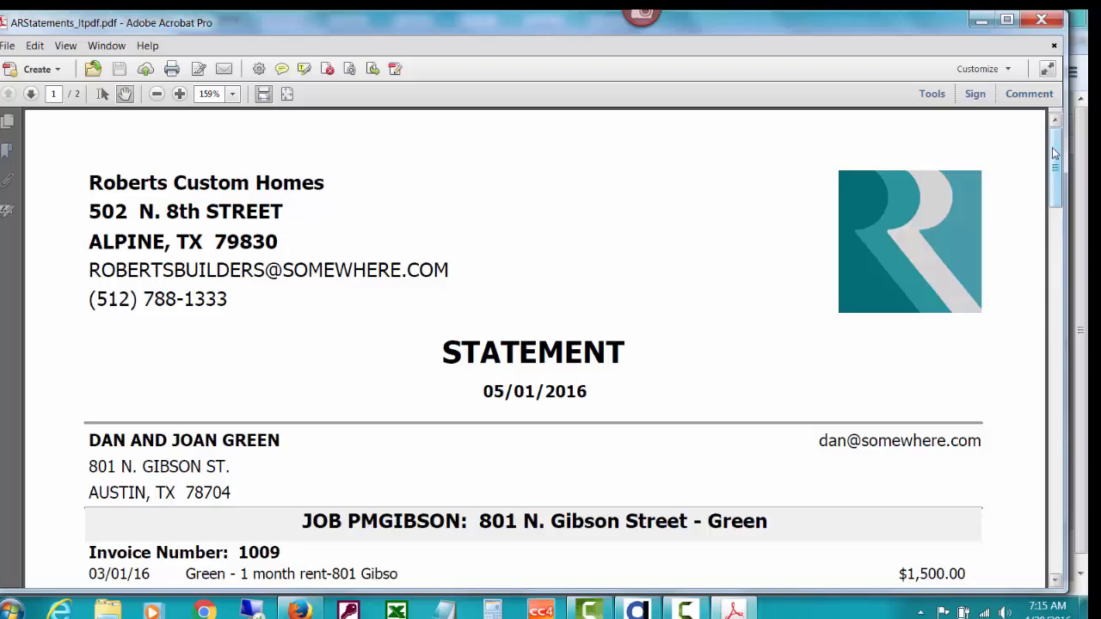
pyautogui.click(1043, 22)
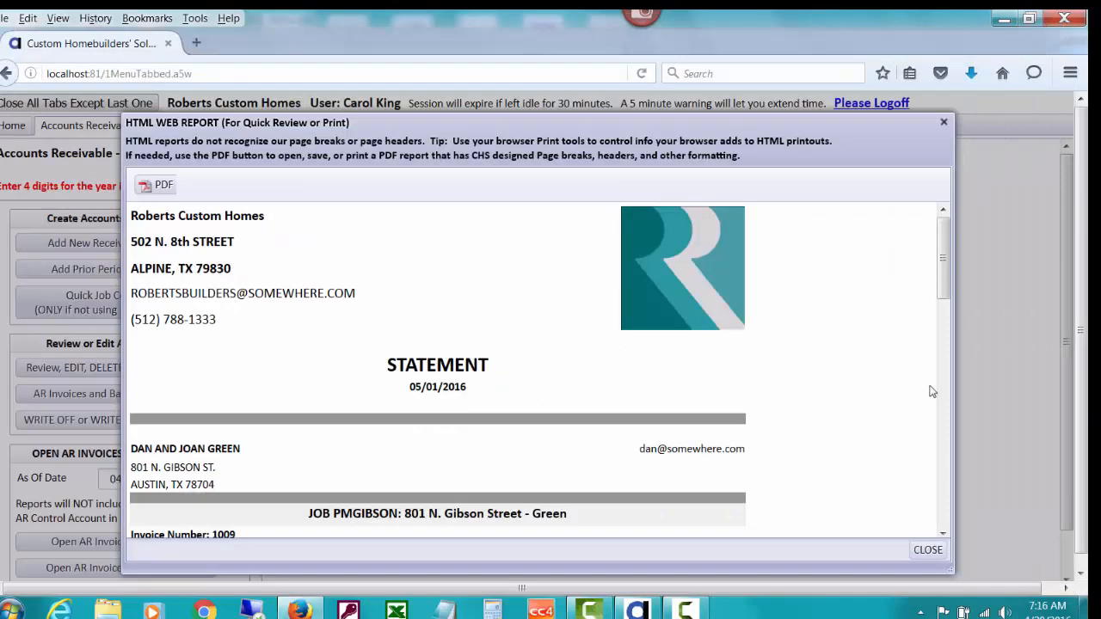
pyautogui.click(928, 551)
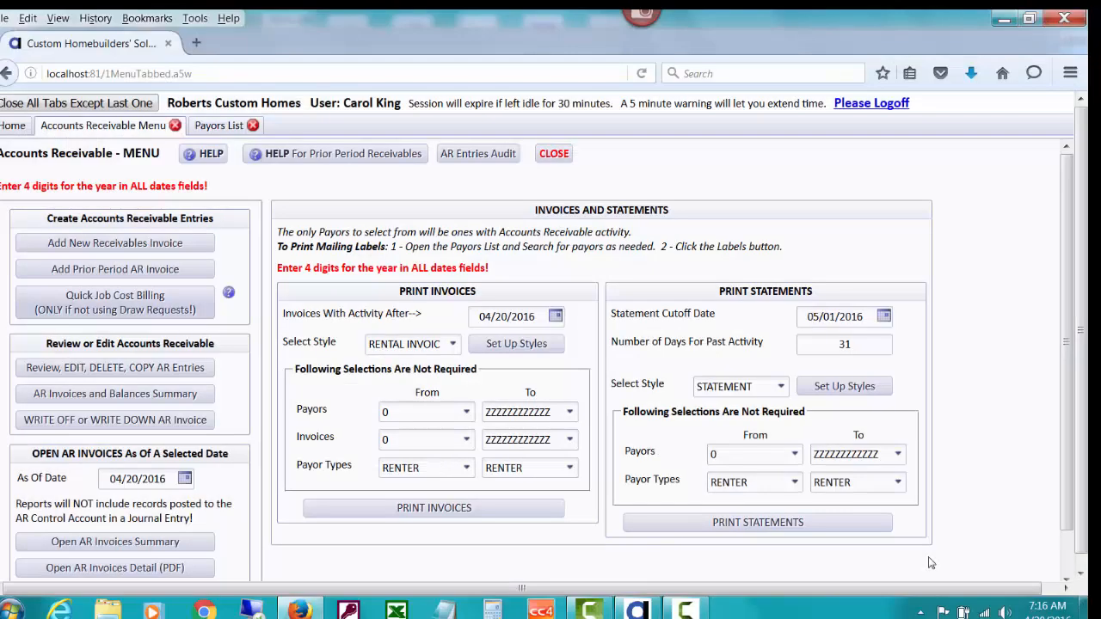